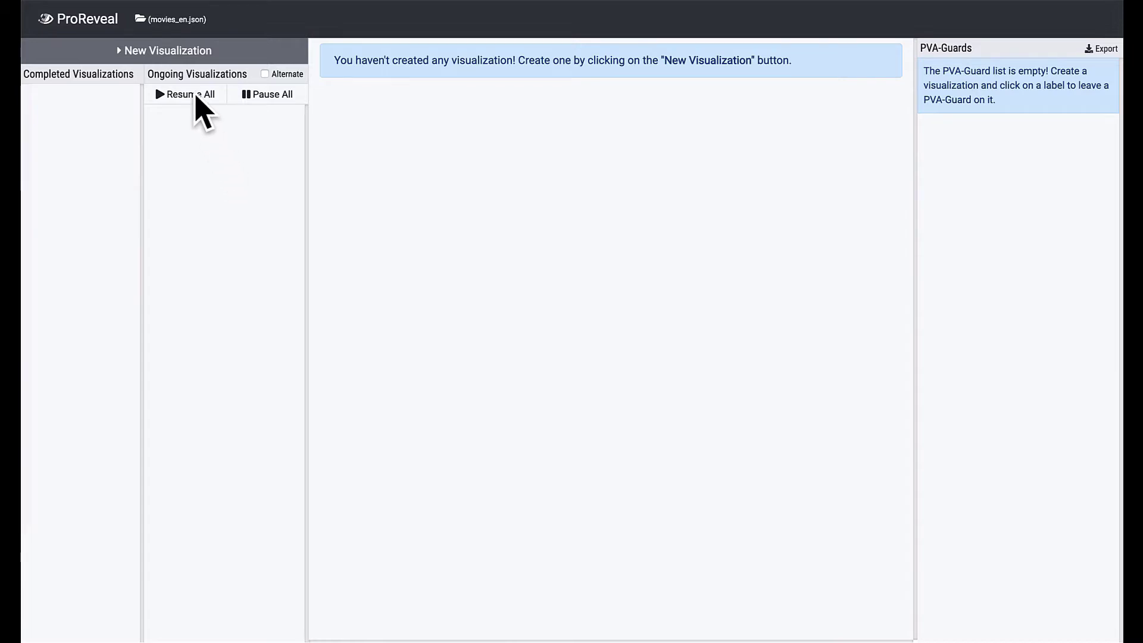
# Create a visualization that counts the rows by Genre.
pyautogui.click(174, 49)
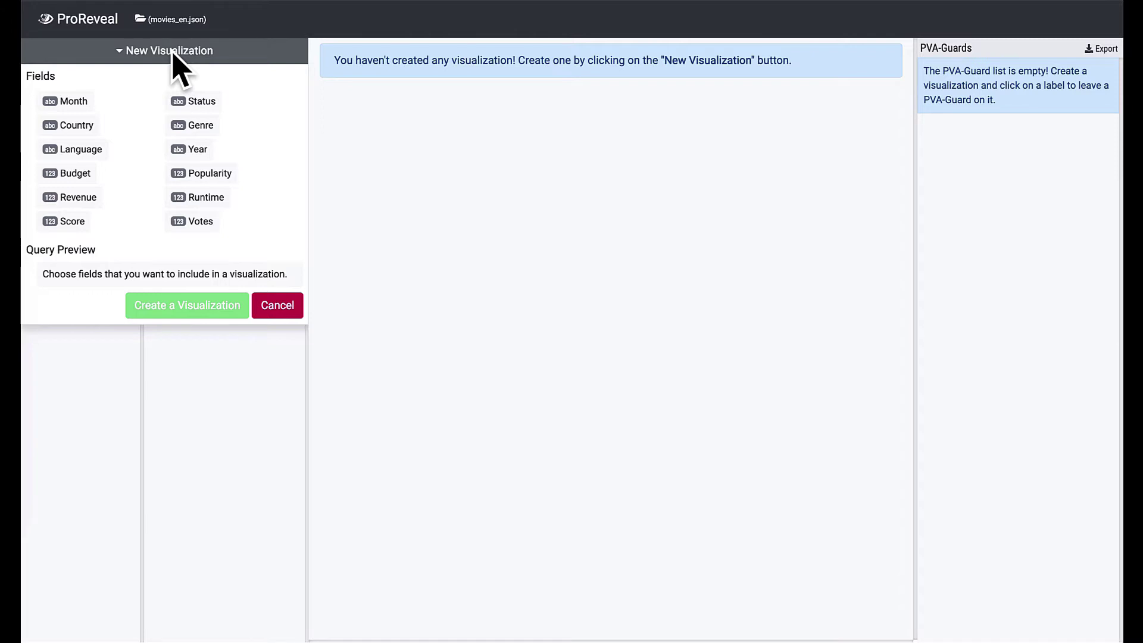
pyautogui.click(196, 127)
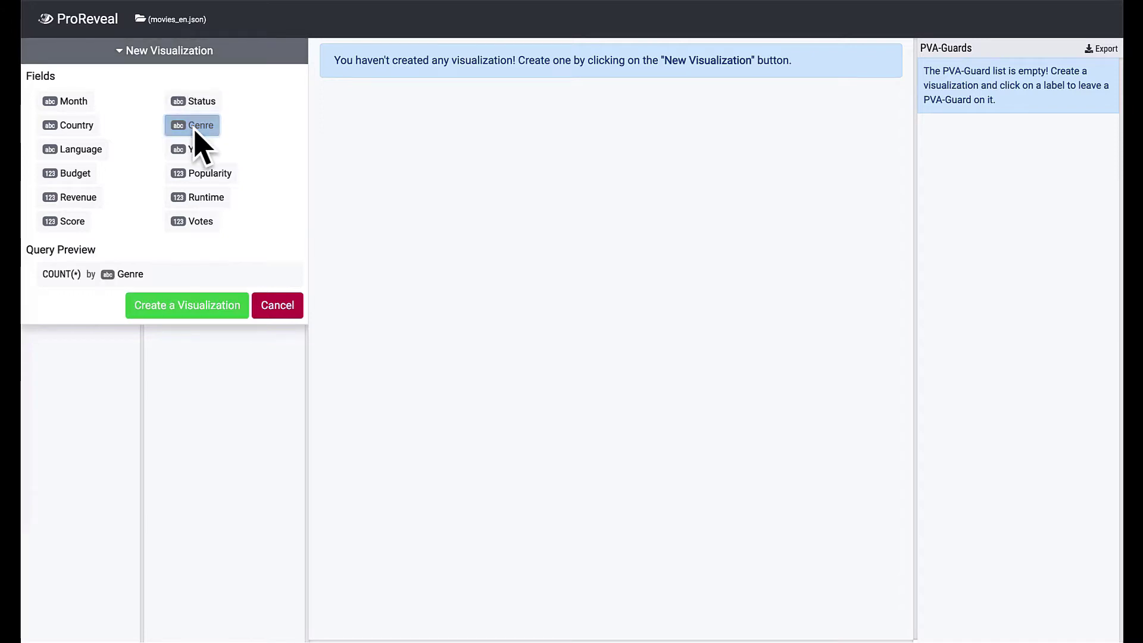
pyautogui.click(188, 307)
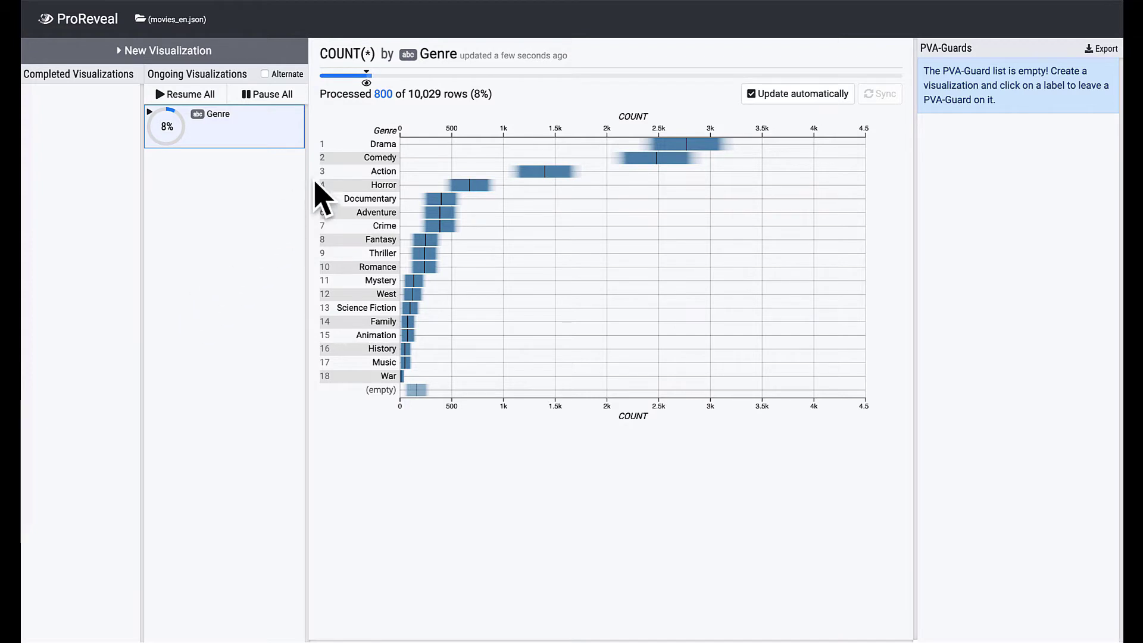
# Leave a Rank PVA-Guard on Drama in the genre chart with the target rank ≤ 1.
pyautogui.click(383, 145)
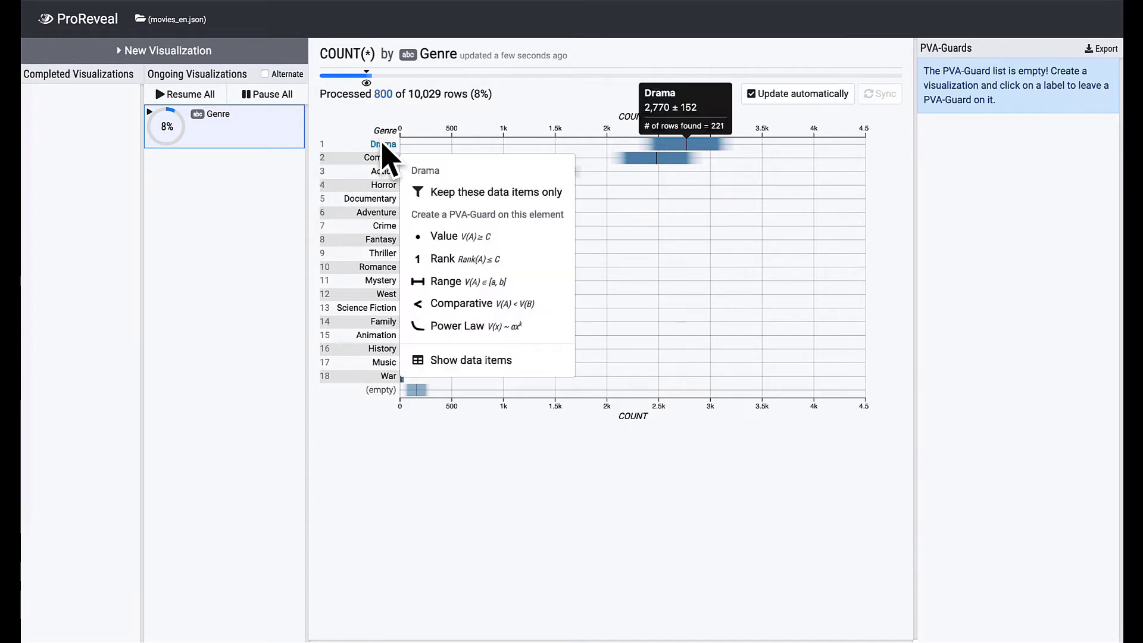
pyautogui.click(472, 258)
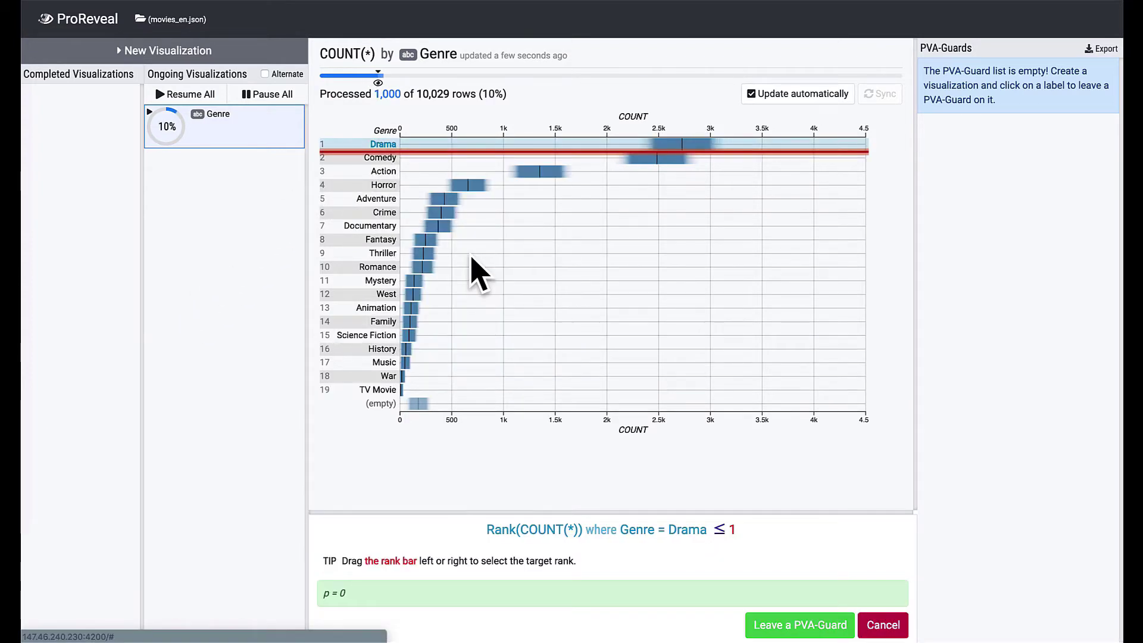
pyautogui.moveTo(551, 154)
pyautogui.mouseDown()
pyautogui.moveTo(525, 278)
pyautogui.moveTo(538, 155)
pyautogui.mouseUp()
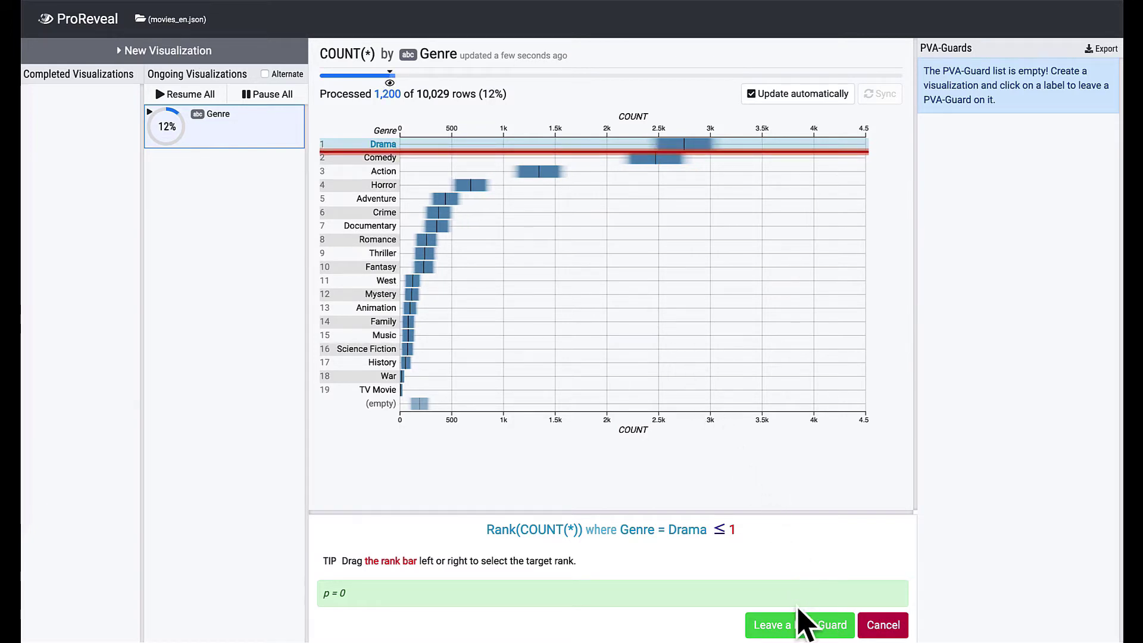
pyautogui.click(805, 626)
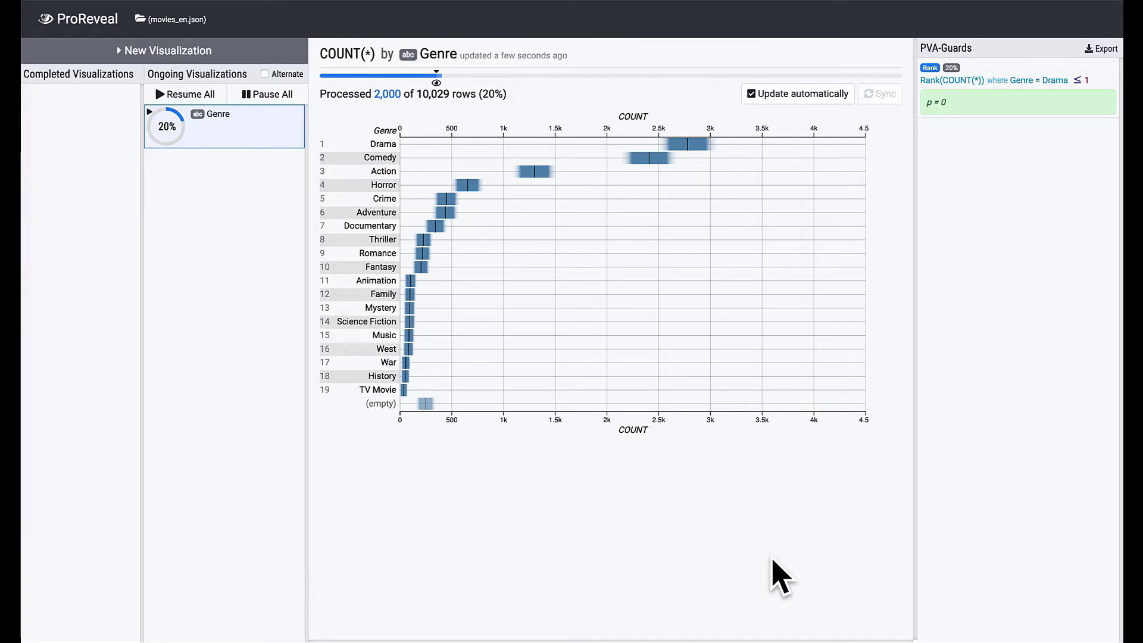
# Leave a Power Law PVA-Guard on the genre count distribution.
pyautogui.click(398, 294)
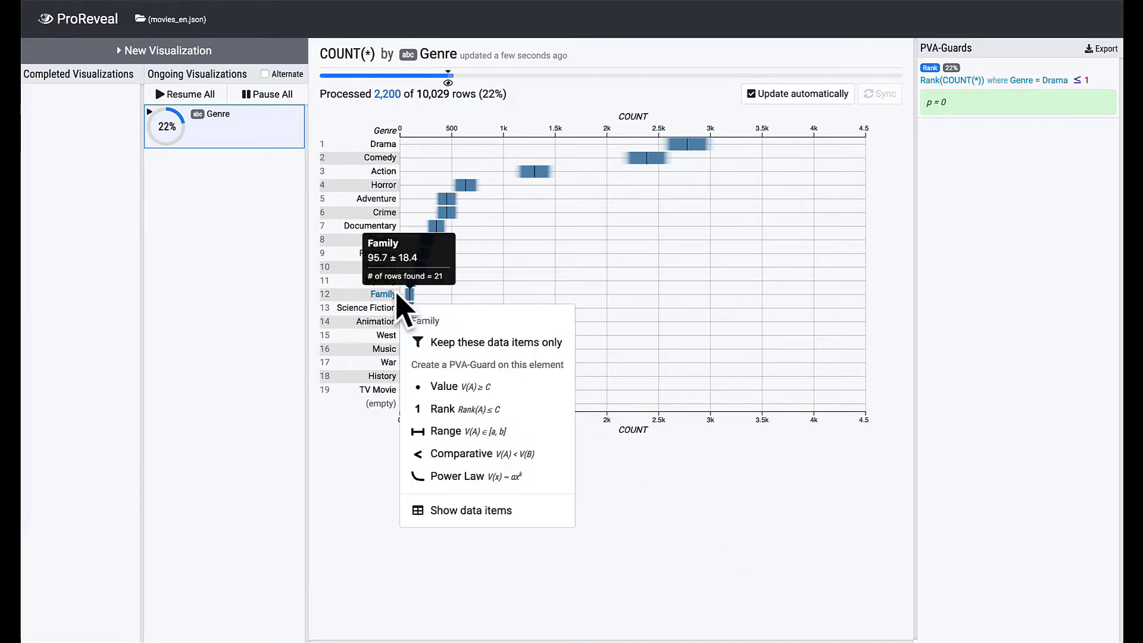
pyautogui.click(513, 479)
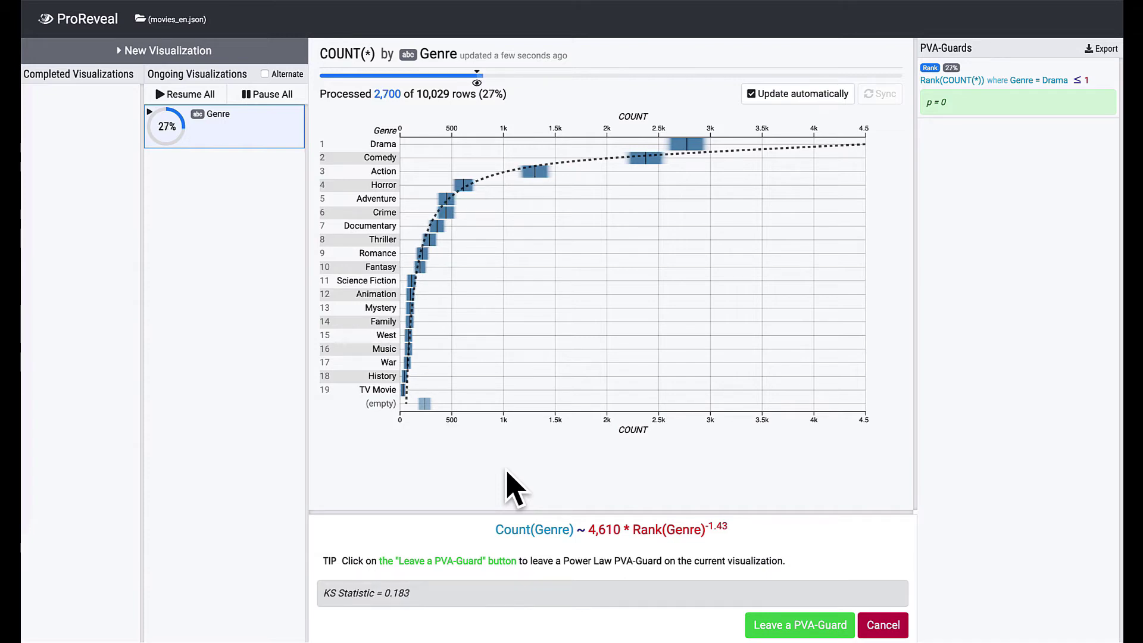
pyautogui.click(797, 623)
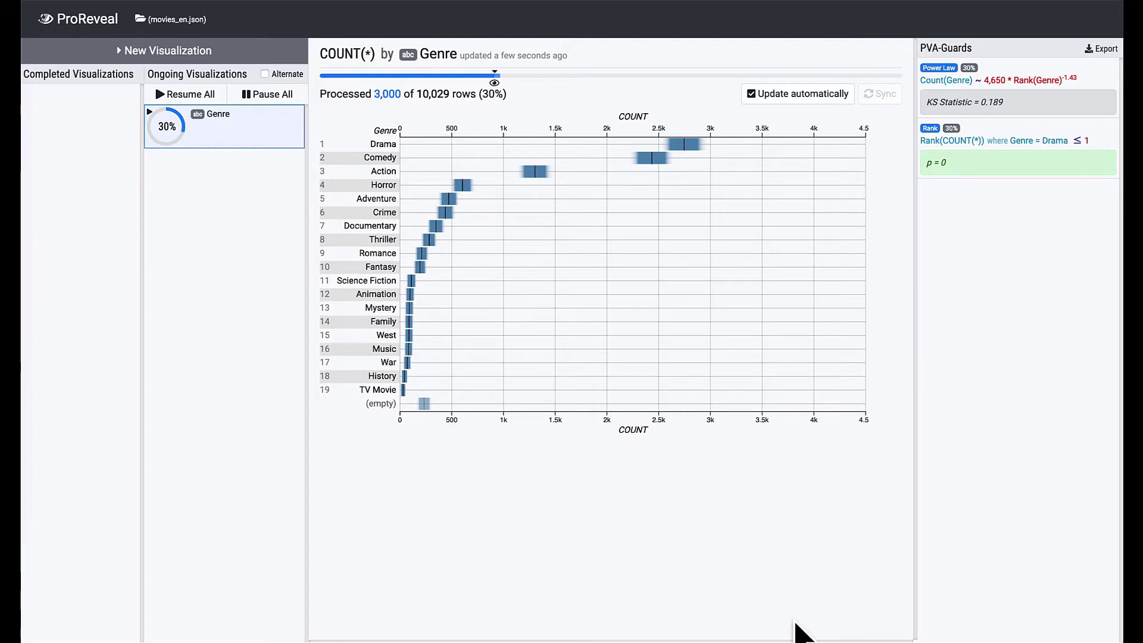
# Leave a Value PVA-Guard on Comedy stating that its count is ≥ 2,020.
pyautogui.click(378, 158)
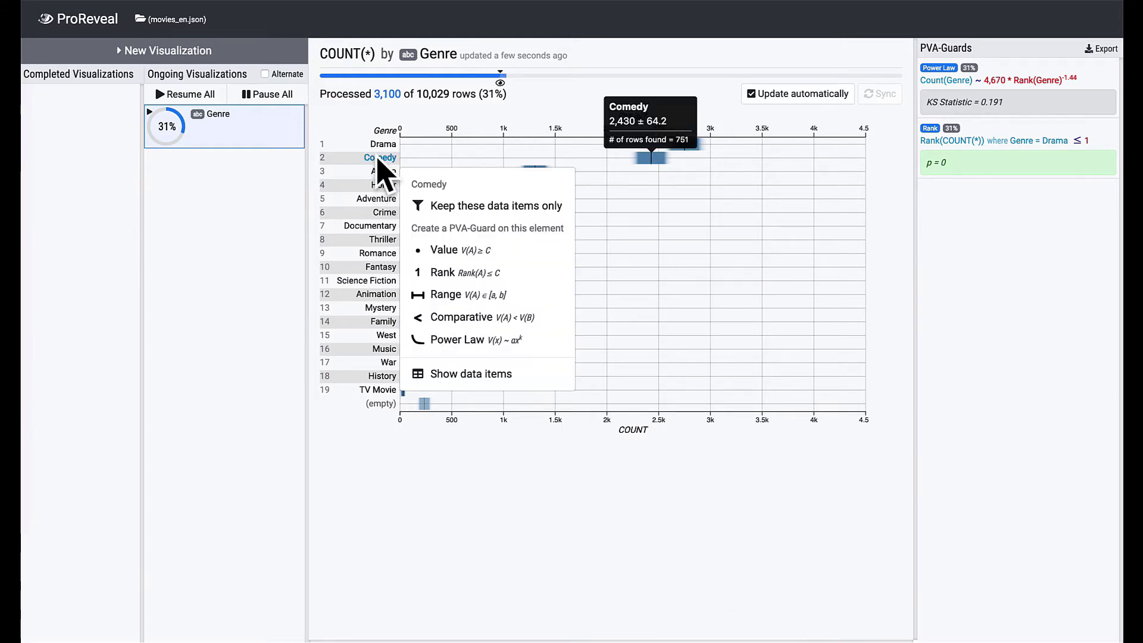
pyautogui.click(476, 250)
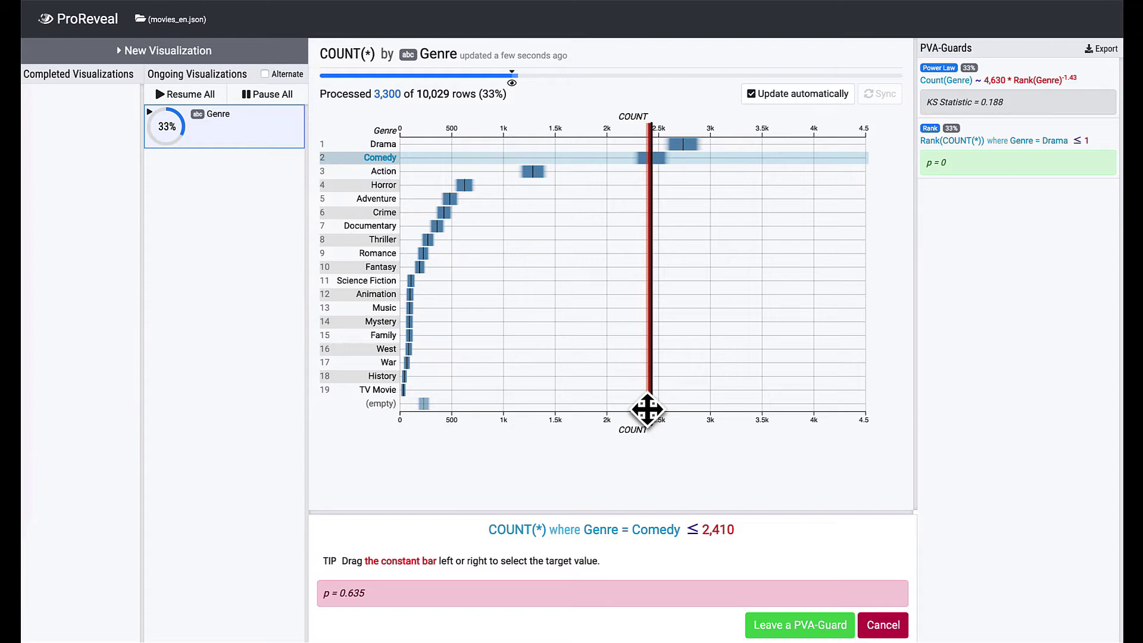
pyautogui.moveTo(645, 408); pyautogui.dragTo(608, 416)
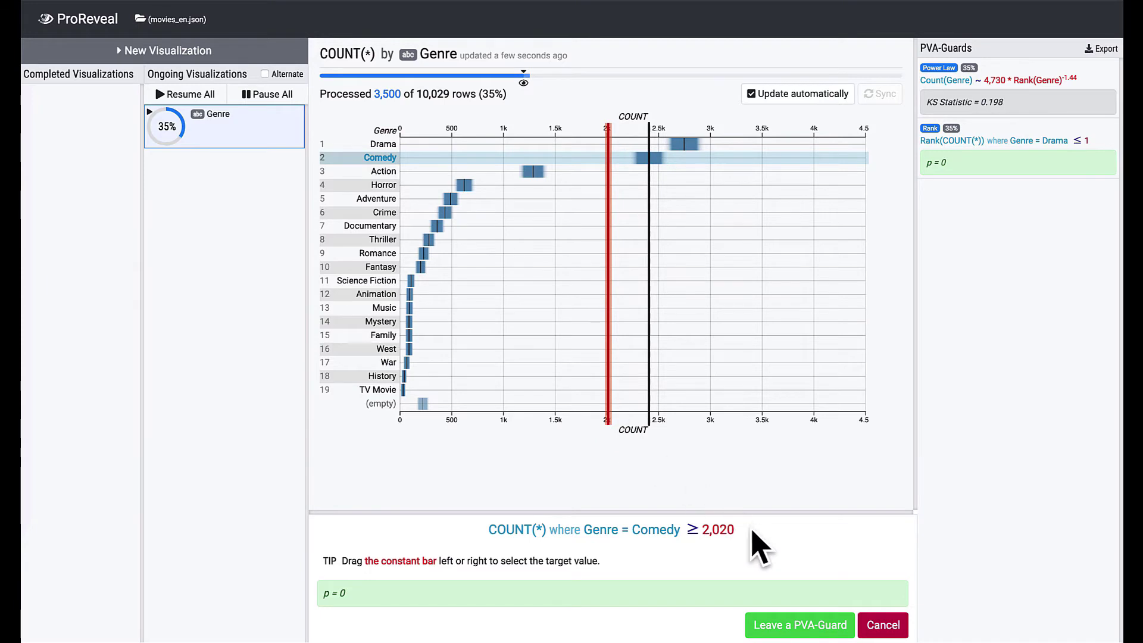
pyautogui.click(801, 621)
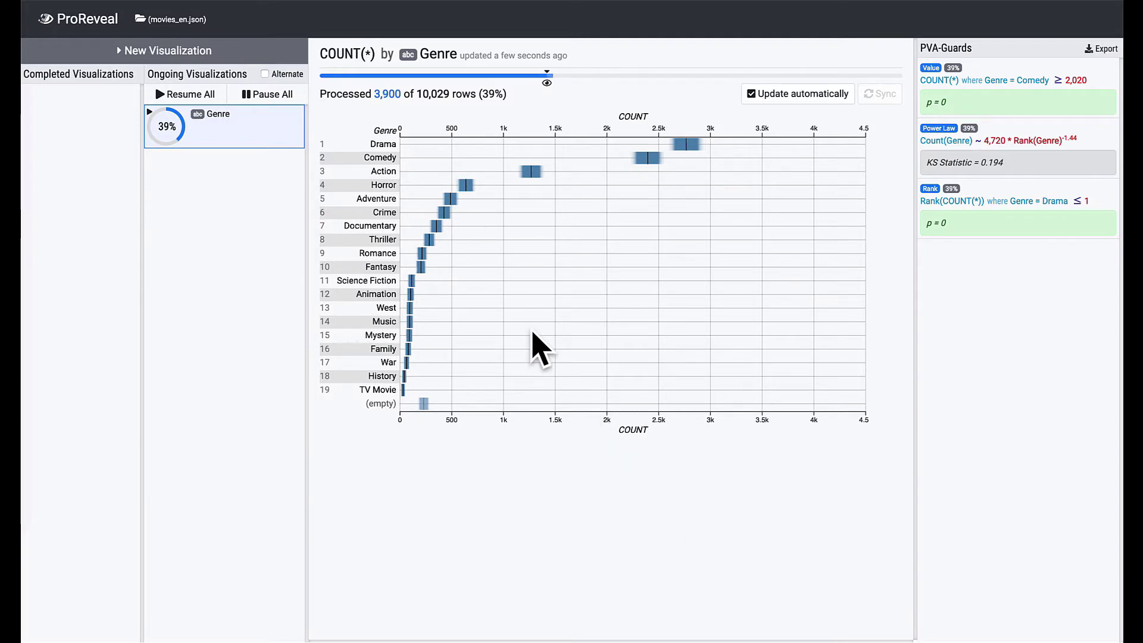
# Keep only the Drama data items and create a visualization of the mean Score by Year from them.
pyautogui.click(391, 147)
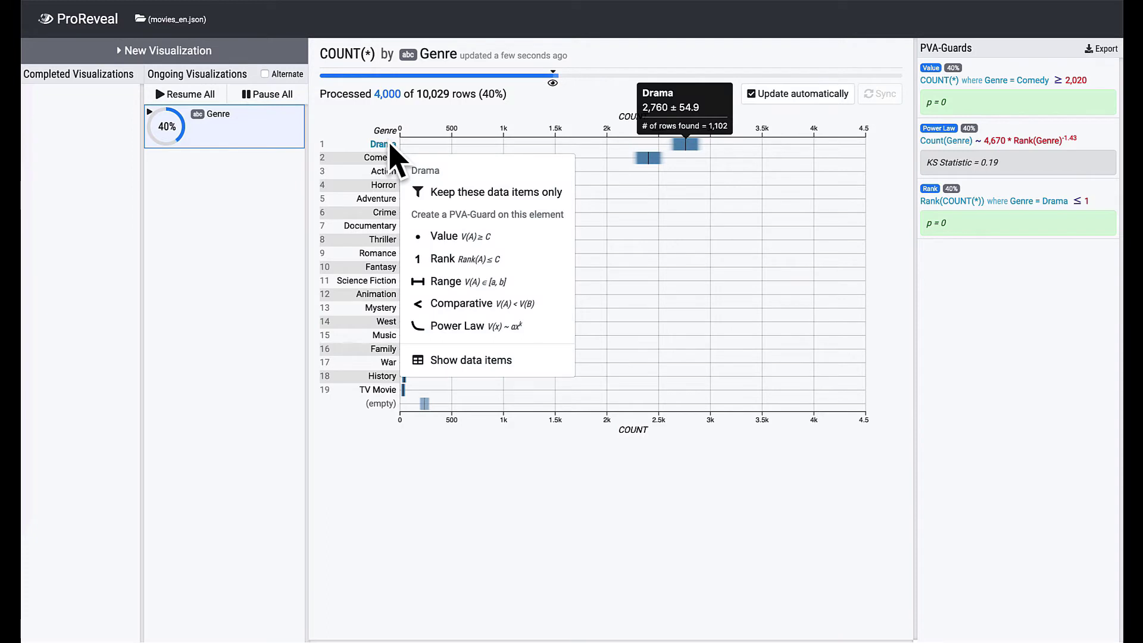
pyautogui.click(480, 198)
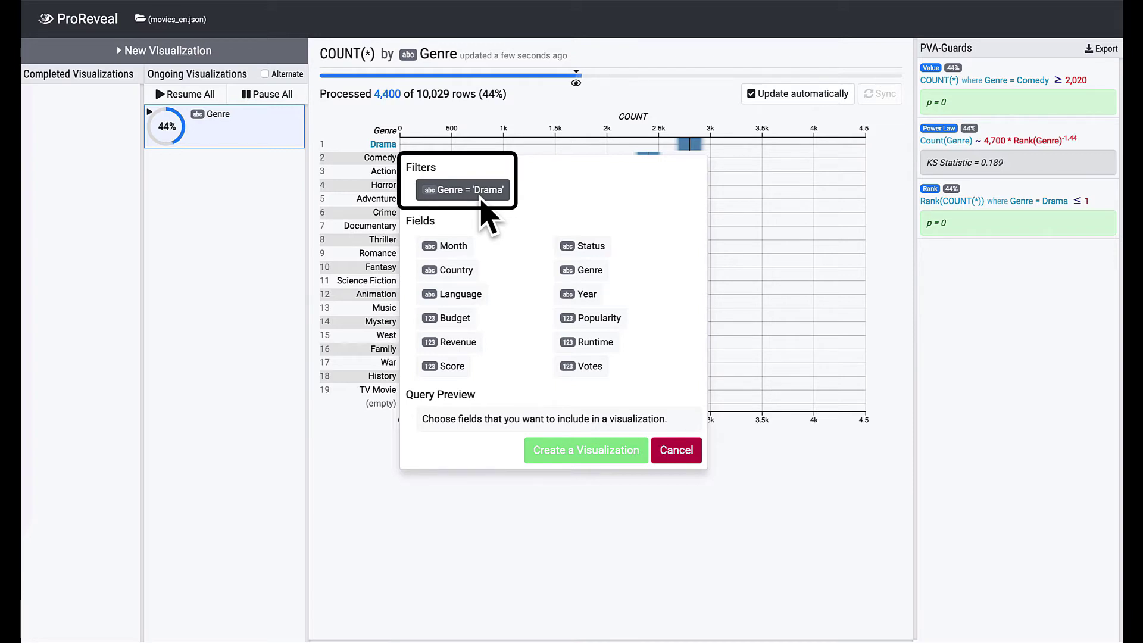
pyautogui.click(586, 294)
pyautogui.click(461, 369)
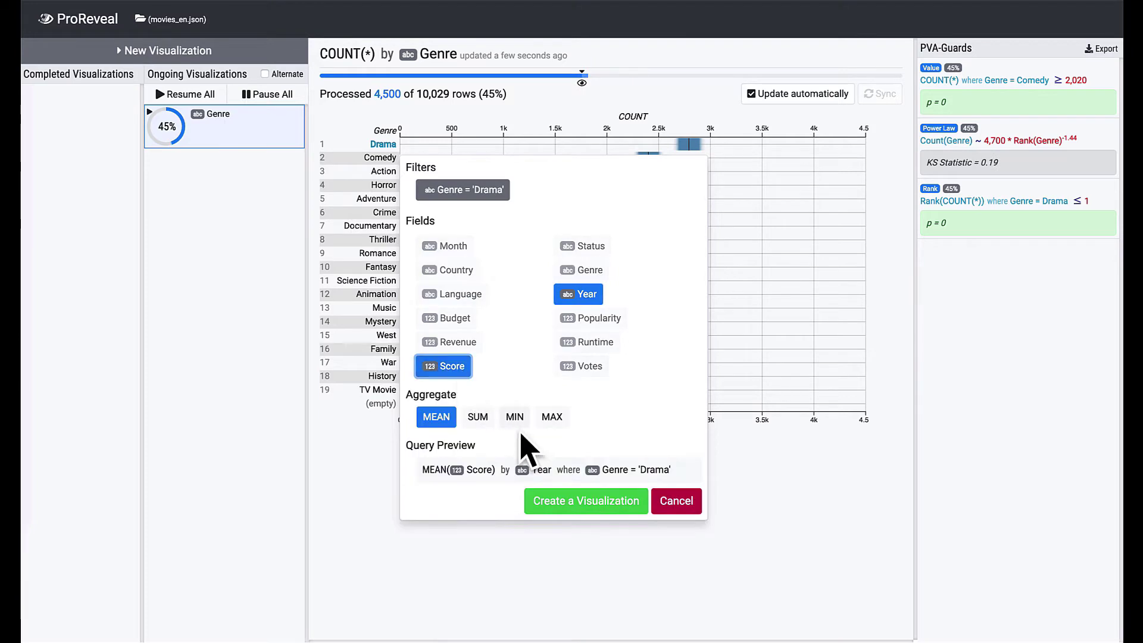
pyautogui.click(586, 503)
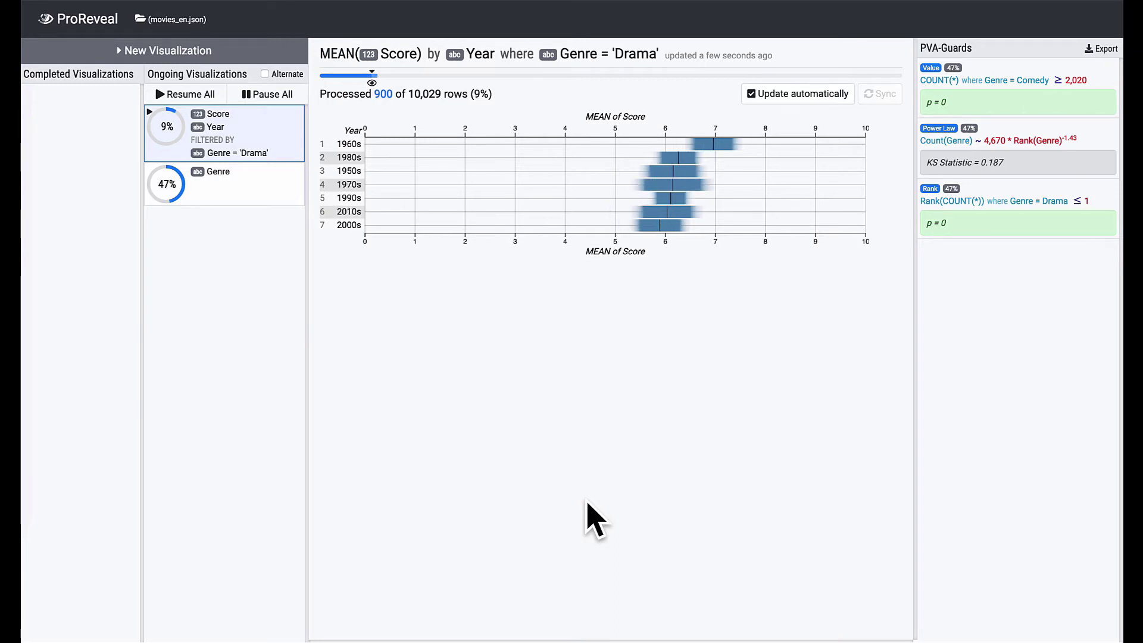
# Leave a Comparative PVA-Guard stating that the mean Drama score of the 1960s is ≥ that of the 2010s.
pyautogui.click(352, 144)
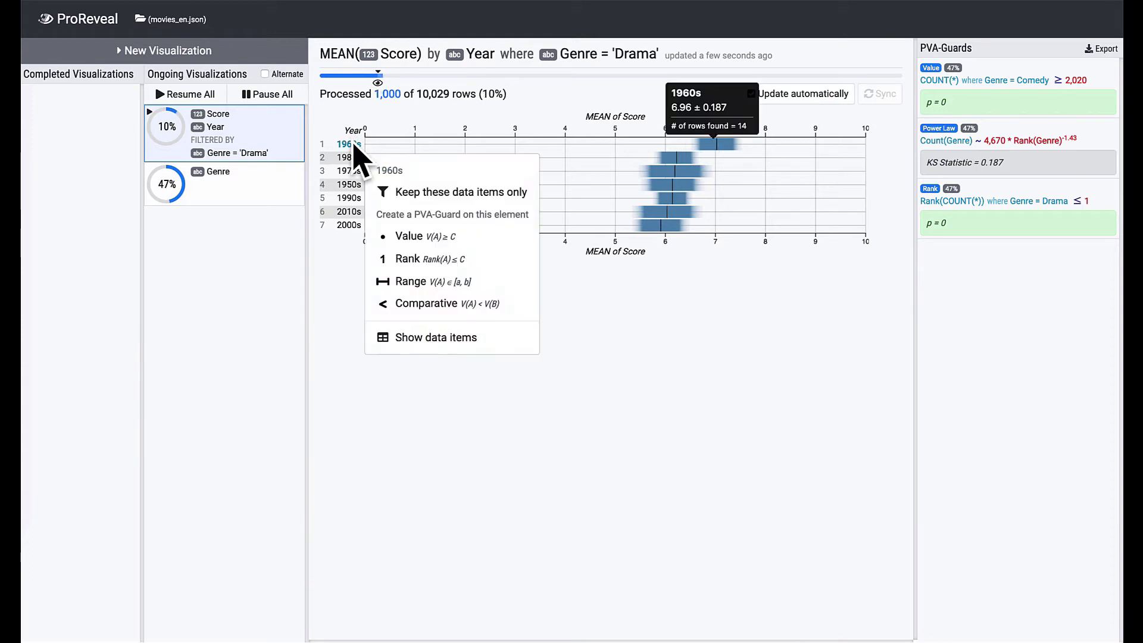
pyautogui.click(423, 302)
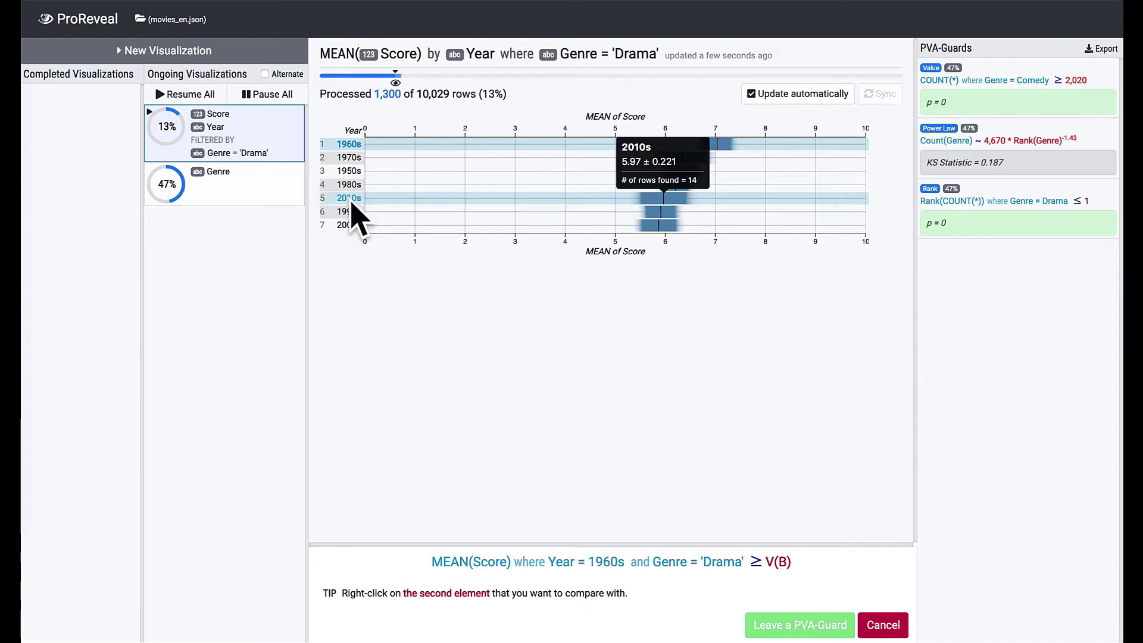
pyautogui.rightClick(352, 200)
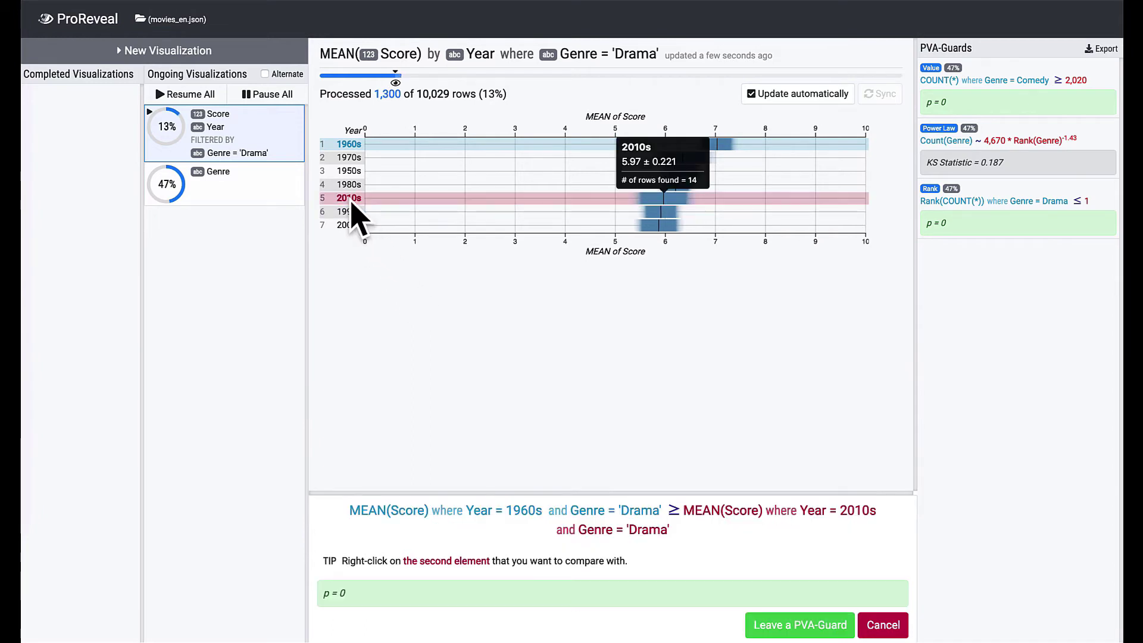
pyautogui.click(797, 625)
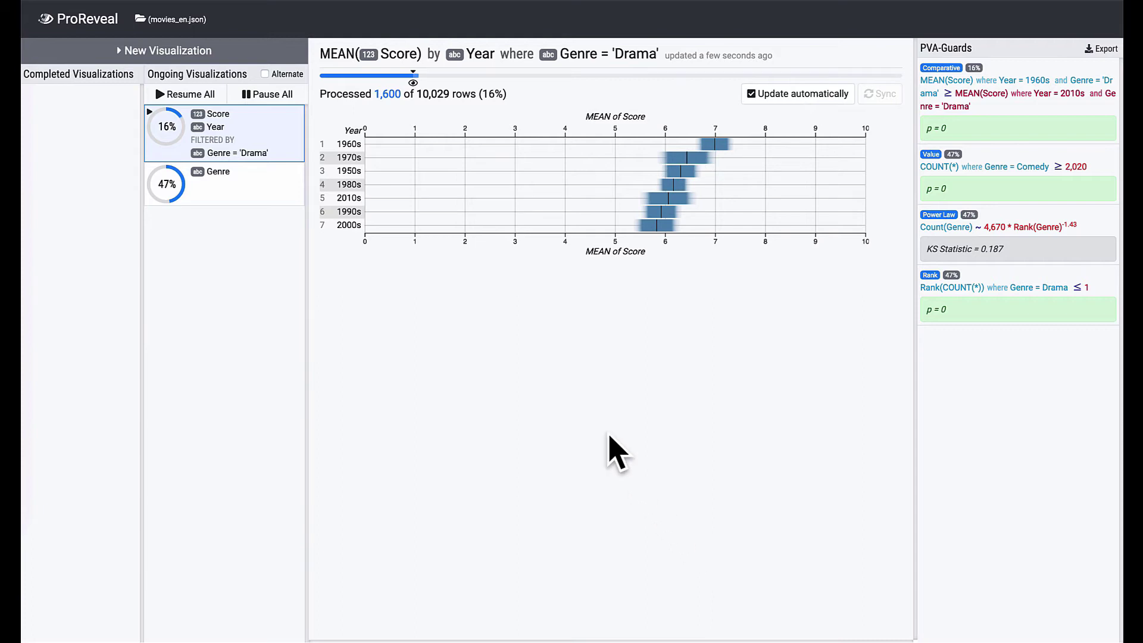
# Leave a Range PVA-Guard on the 1960s mean Drama score with the target range [6.54, 7.22].
pyautogui.click(353, 145)
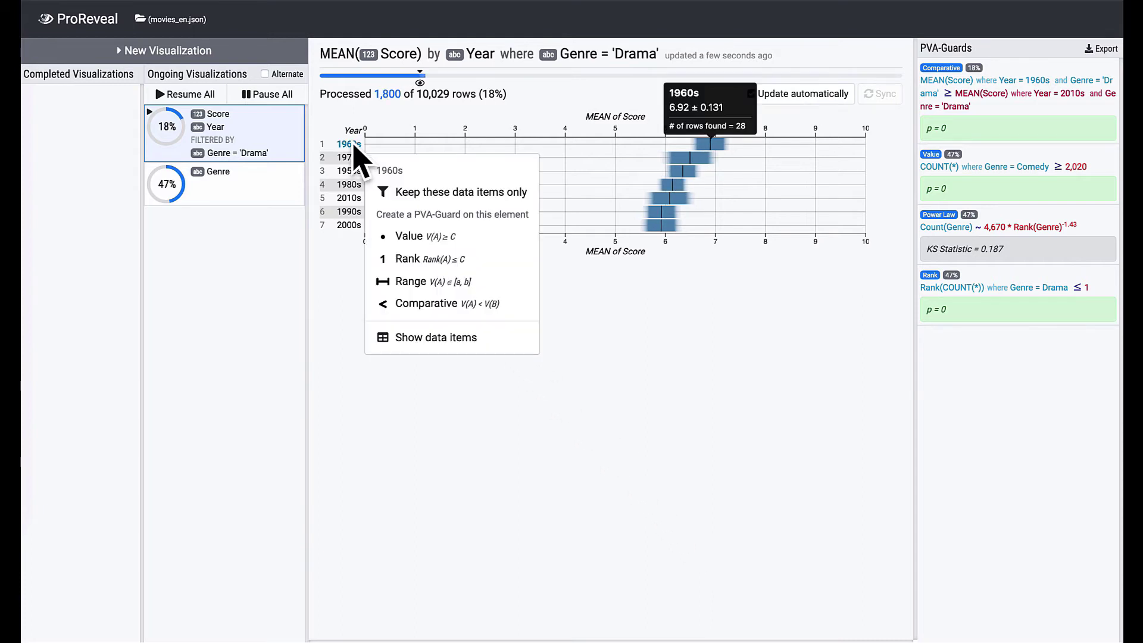
pyautogui.click(464, 285)
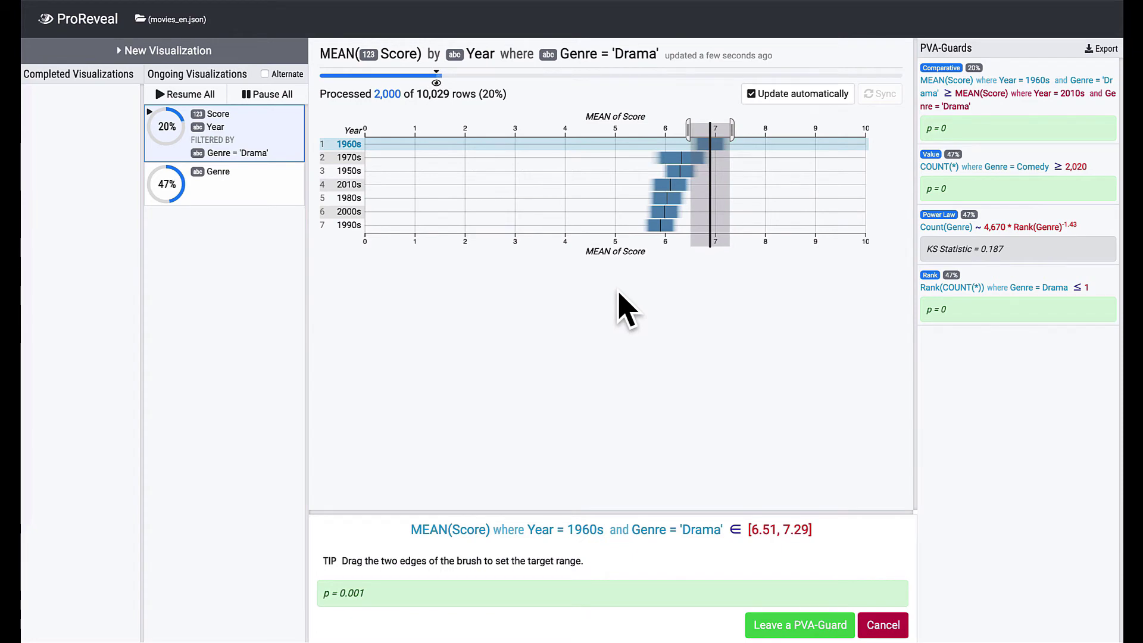
pyautogui.moveTo(688, 140); pyautogui.dragTo(693, 140)
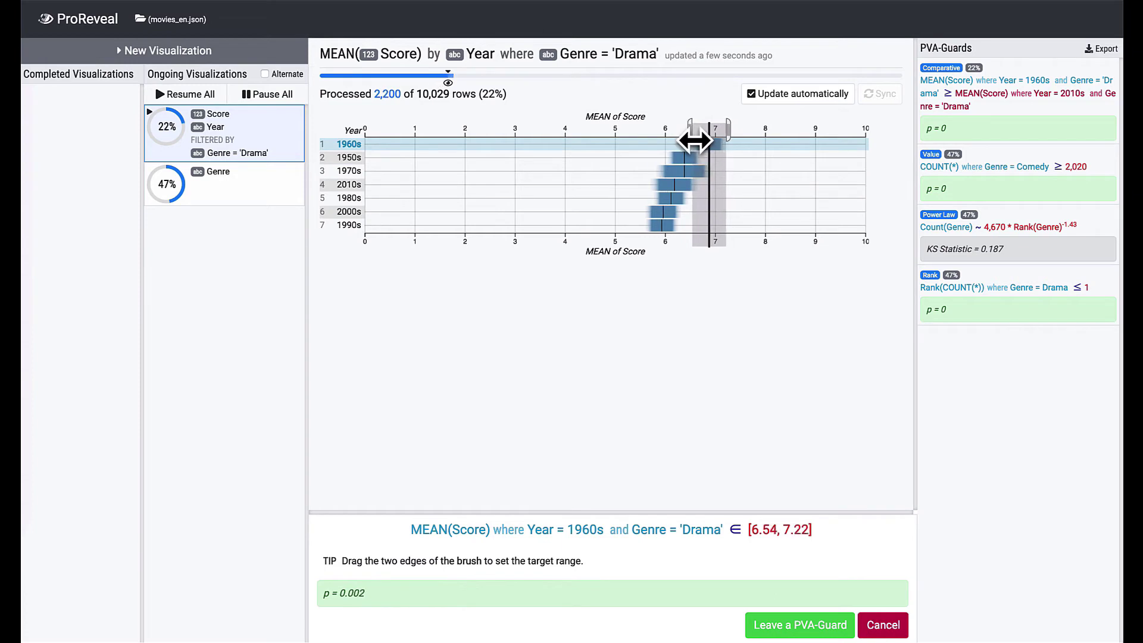
pyautogui.click(792, 625)
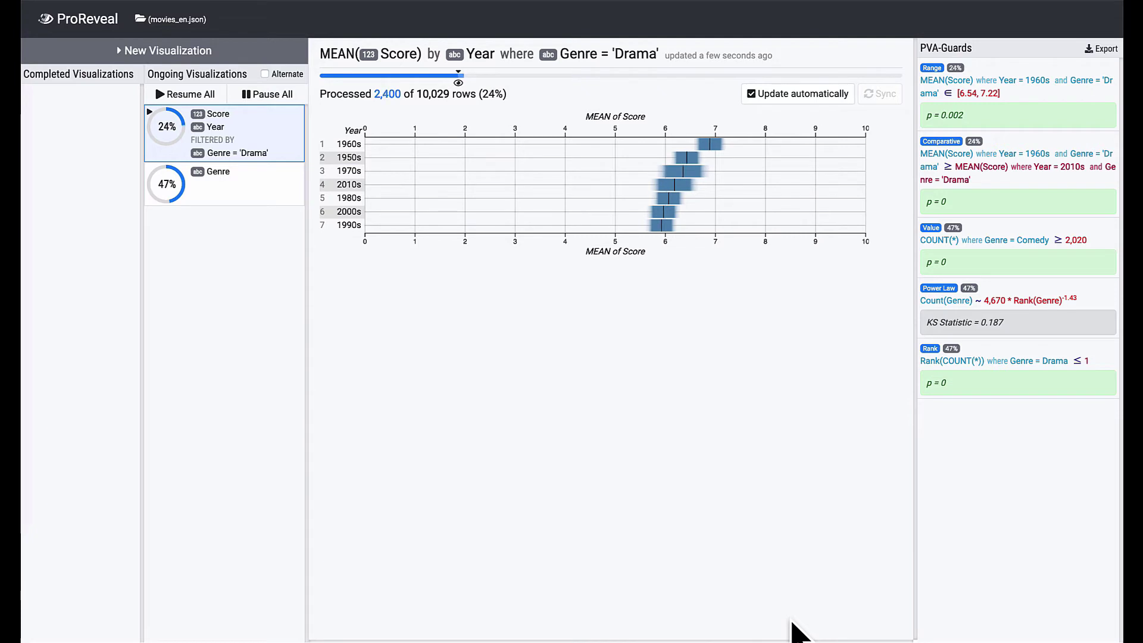
# Create a visualization that counts the rows by Score and split its bins once into finer intervals.
pyautogui.click(238, 55)
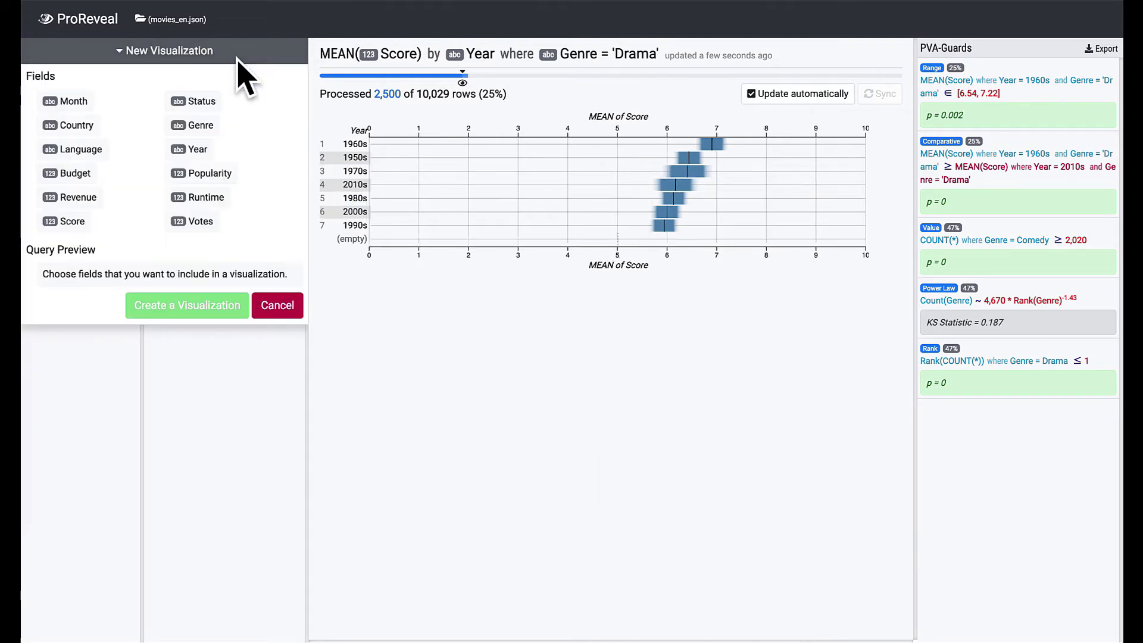
pyautogui.click(74, 222)
pyautogui.click(194, 305)
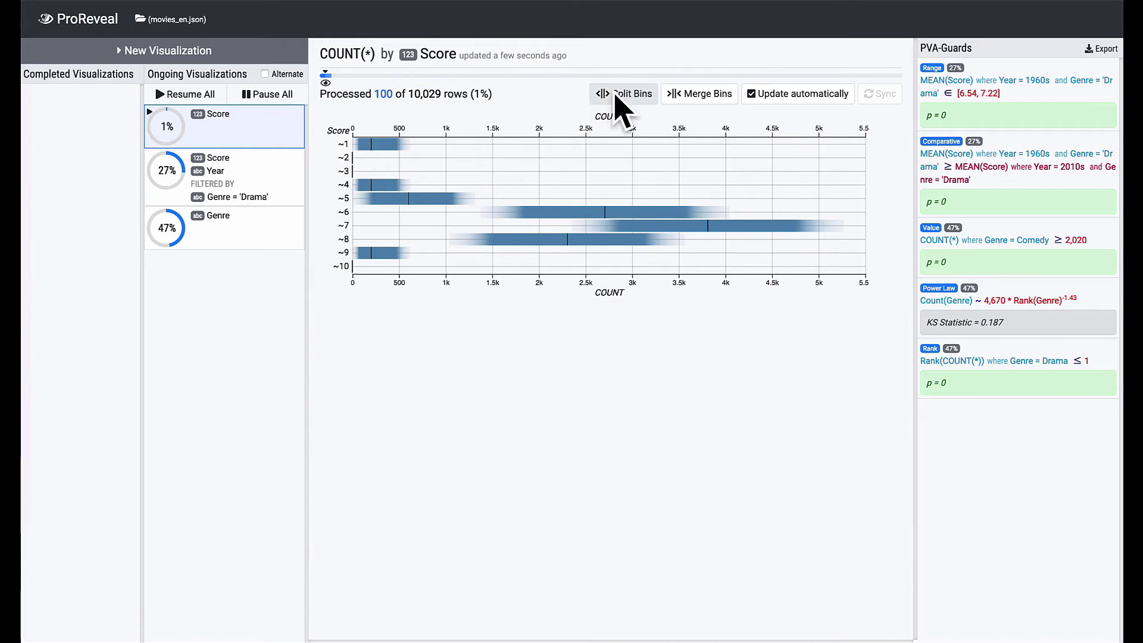
pyautogui.click(616, 96)
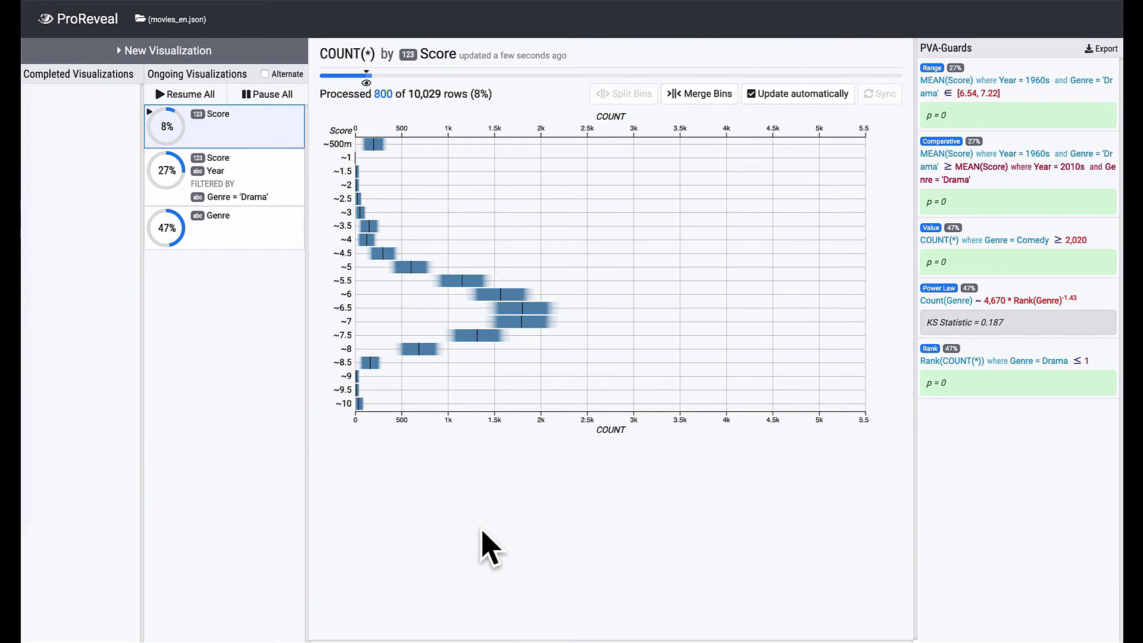
# Leave a Normal PVA-Guard on the Score distribution.
pyautogui.click(346, 336)
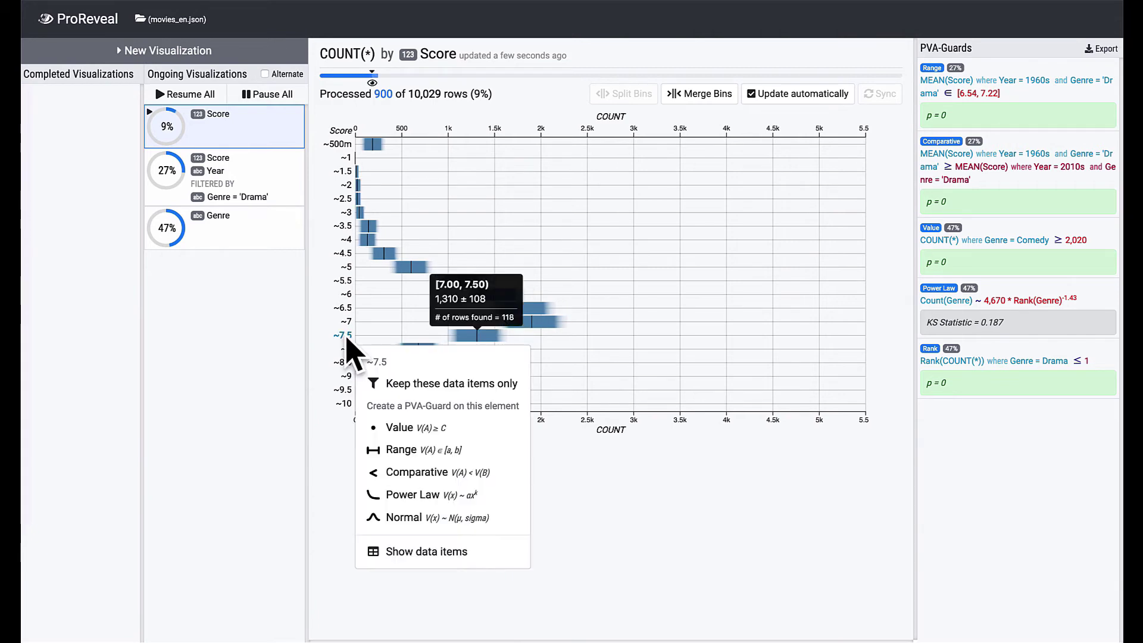
pyautogui.click(432, 517)
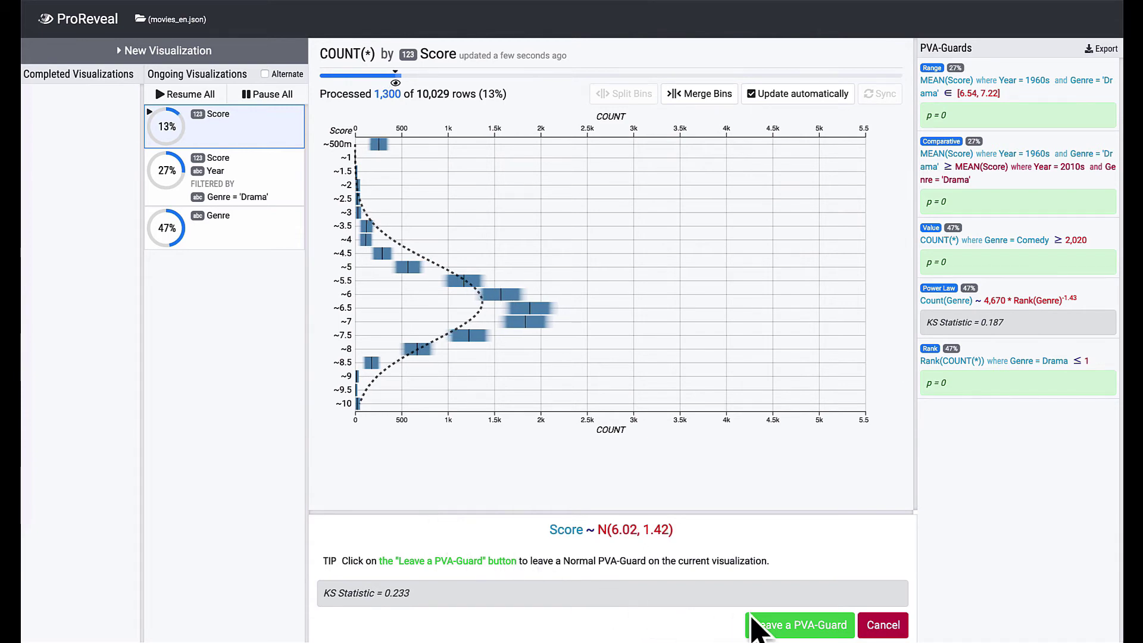
pyautogui.click(777, 624)
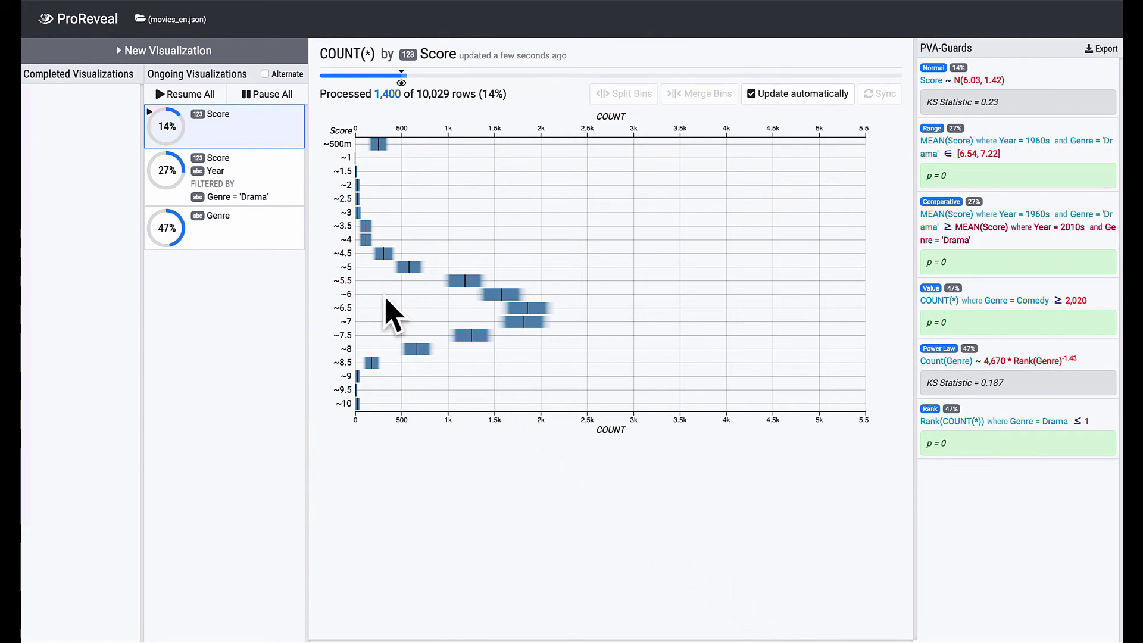
# Create a visualization that counts the rows by Score and Revenue.
pyautogui.click(232, 53)
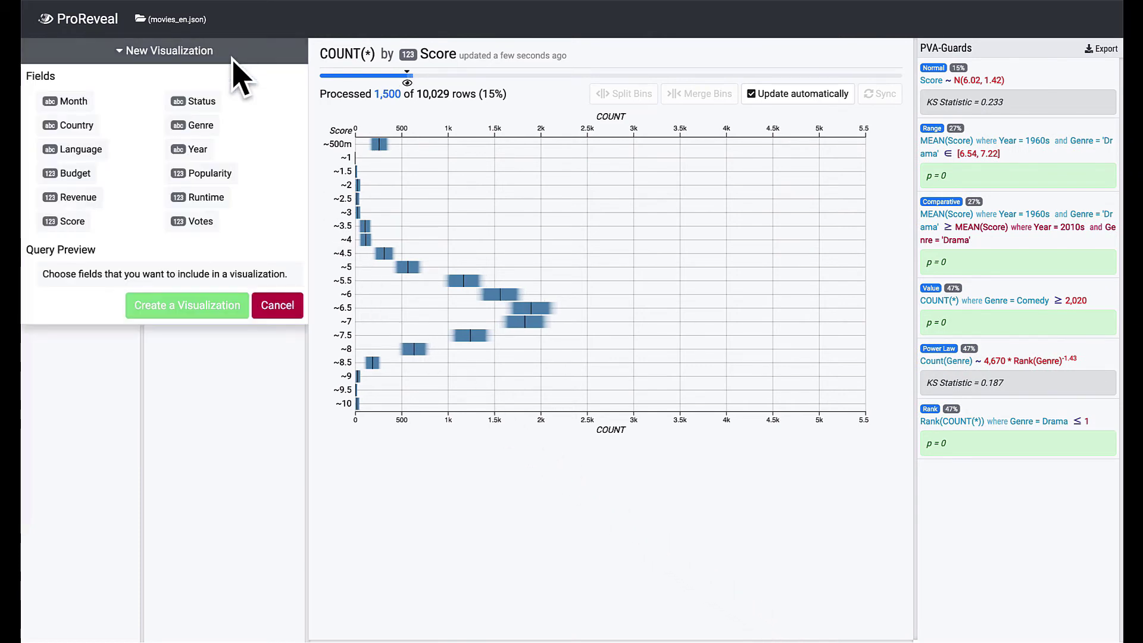
pyautogui.click(70, 222)
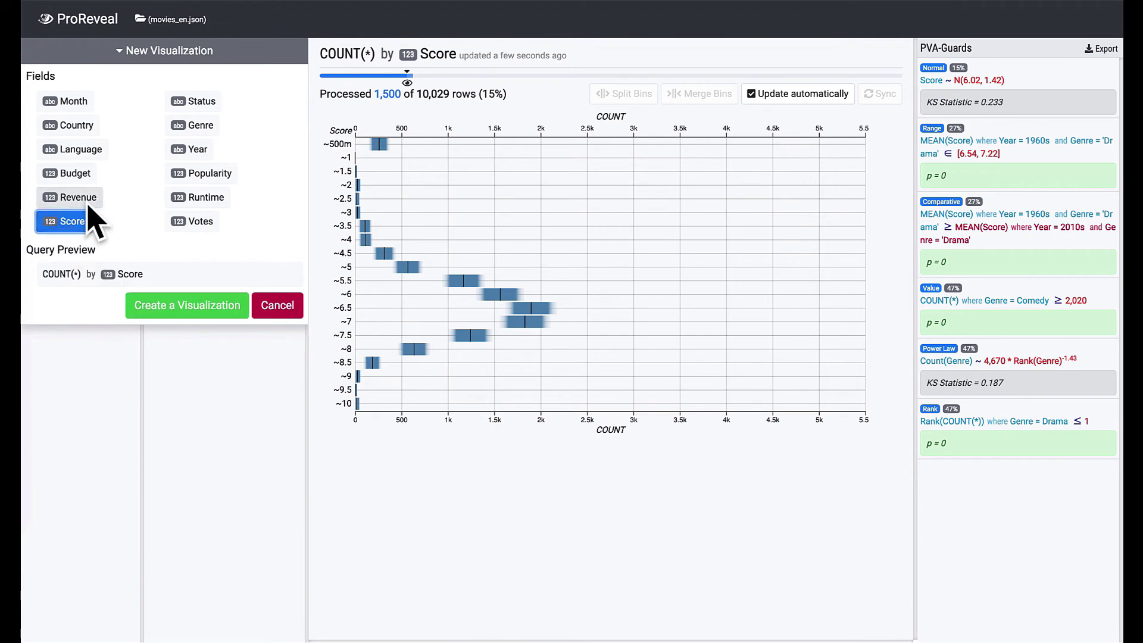
pyautogui.click(86, 198)
pyautogui.click(201, 310)
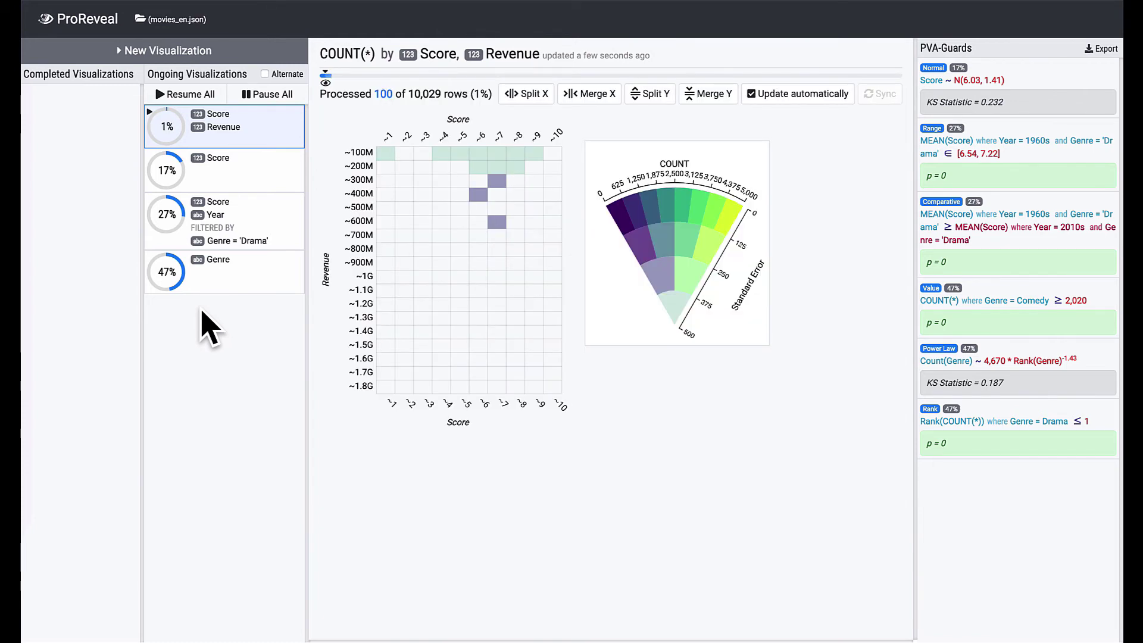
# Leave a Linear PVA-Guard on the relationship between Score and Revenue.
pyautogui.click(498, 154)
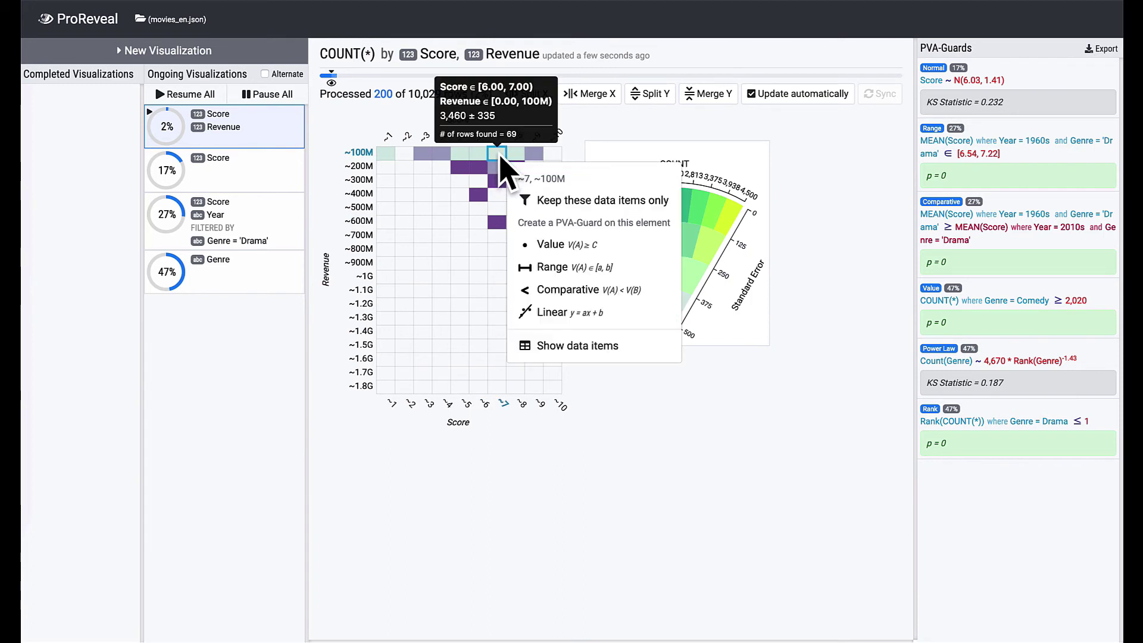
pyautogui.click(575, 312)
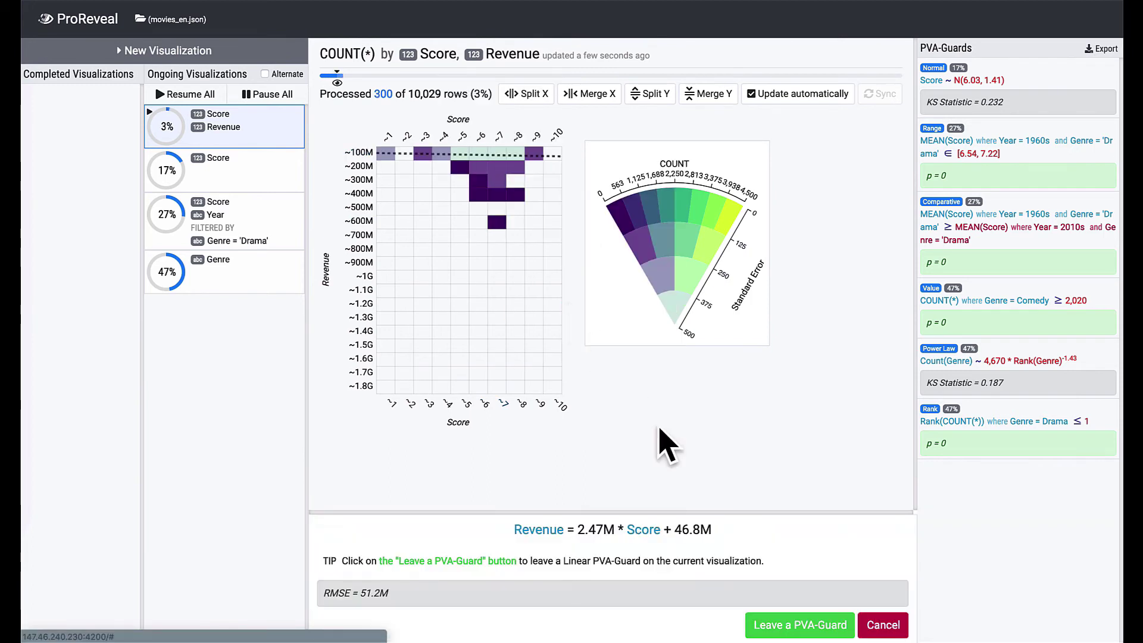
pyautogui.click(807, 624)
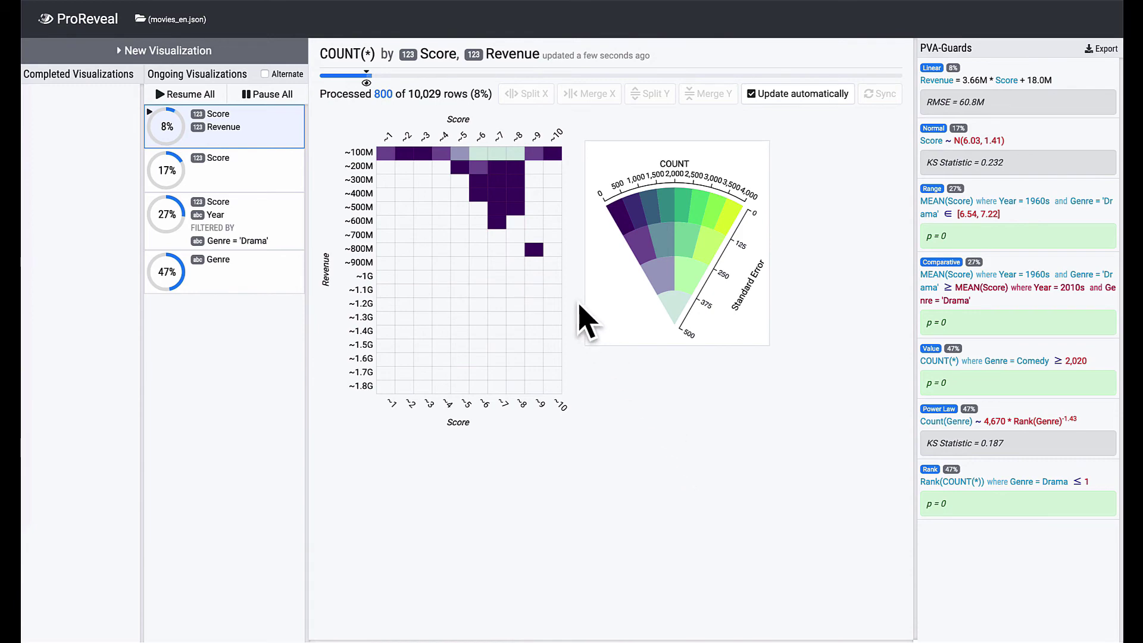
# Inspect the data items behind the outlying cell with Score 8 to 9 and Revenue 700M to 800M, and close the viewer.
pyautogui.click(535, 251)
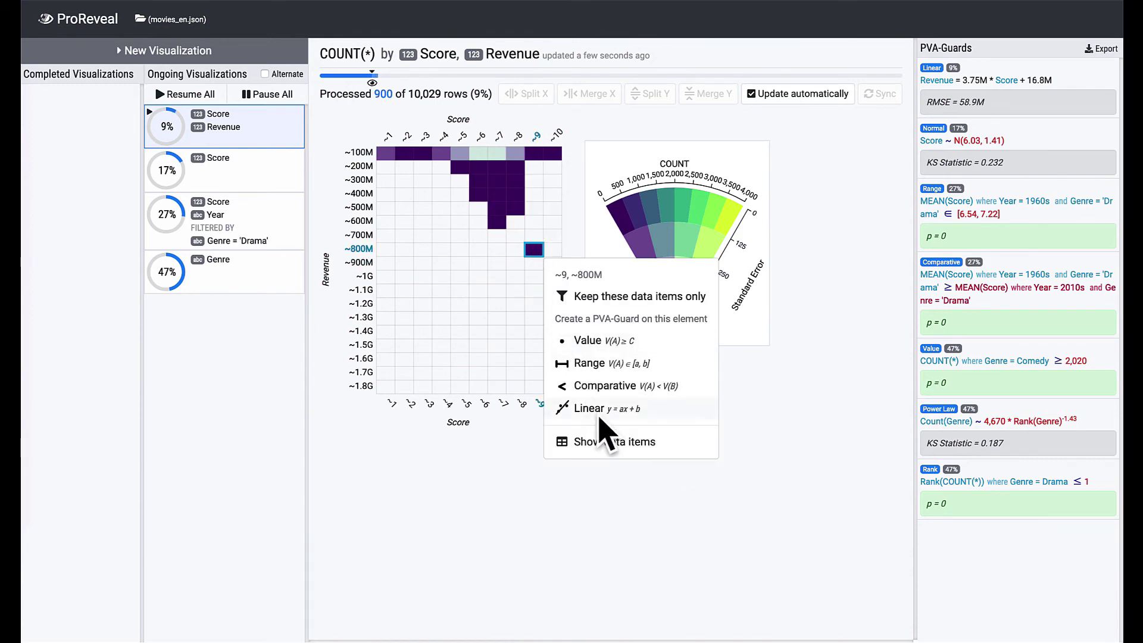
pyautogui.click(611, 442)
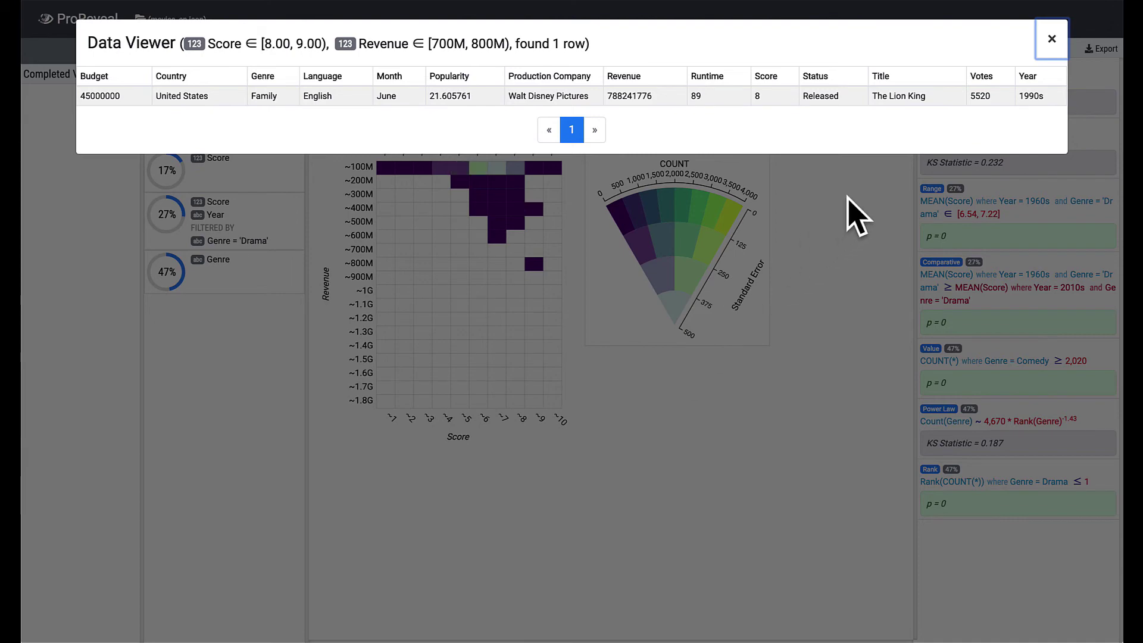
pyautogui.click(857, 217)
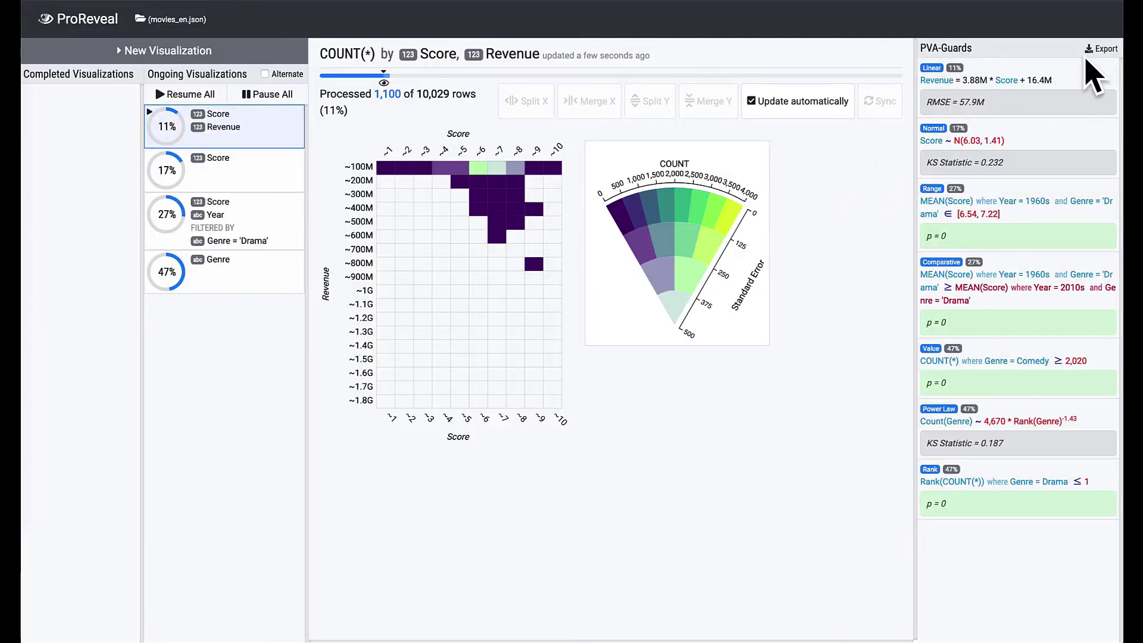
# Export the list of PVA-Guards.
pyautogui.click(1109, 55)
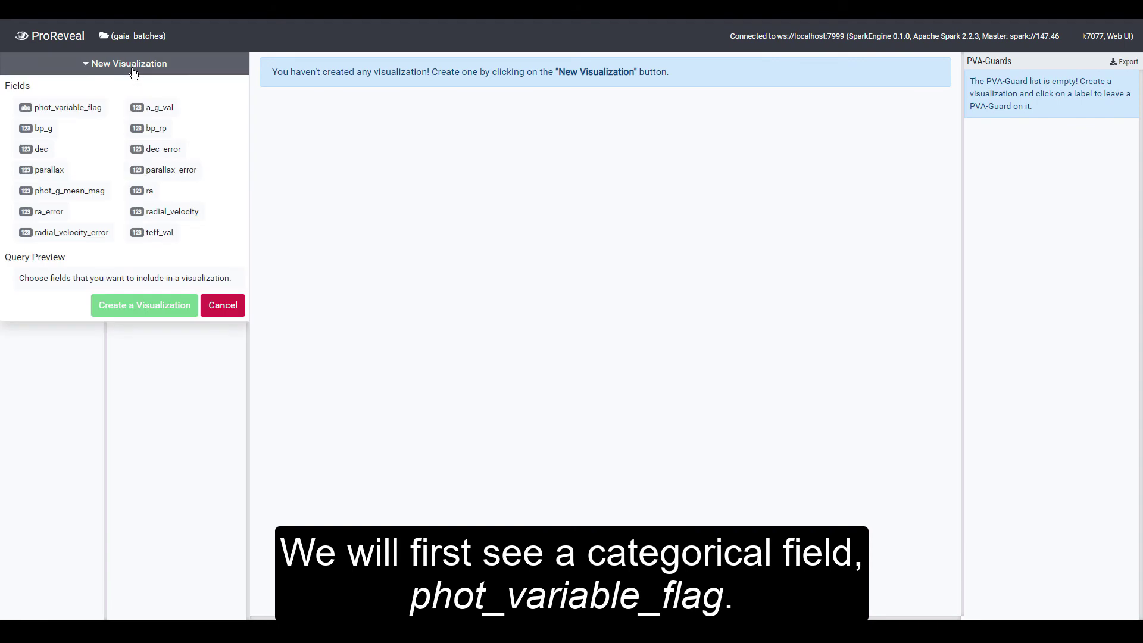
# Visualize the gaia_batches row counts by phot_variable_flag and leave a Comparative PVA-Guard stating that NOT_AVAILABLE ≥ VARIABLE.
pyautogui.click(60, 107)
pyautogui.click(126, 307)
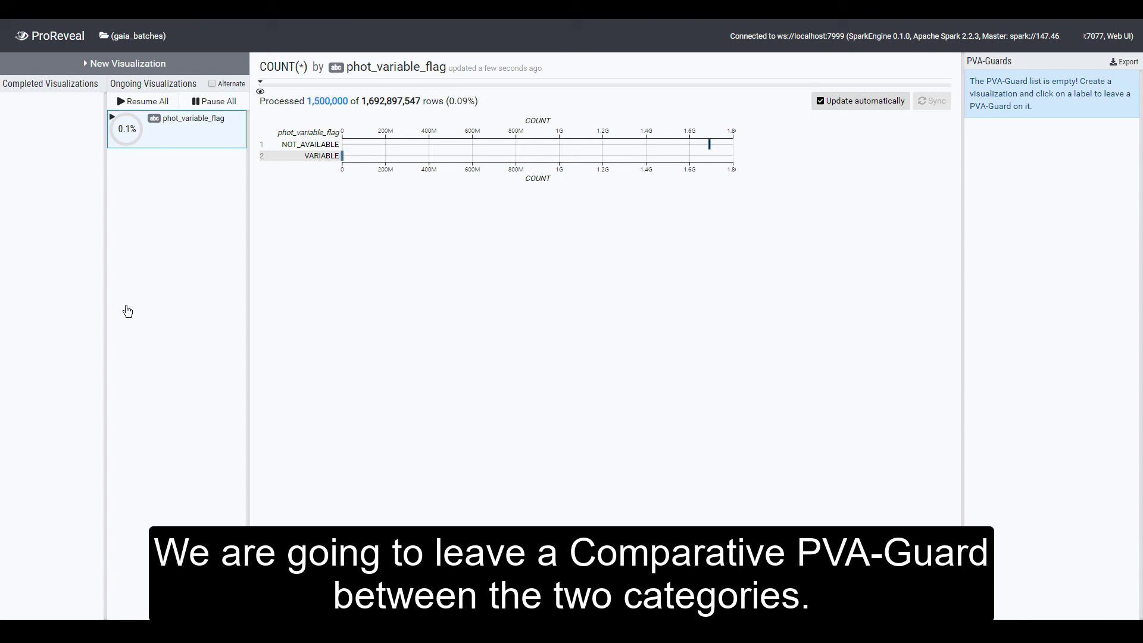
pyautogui.click(321, 145)
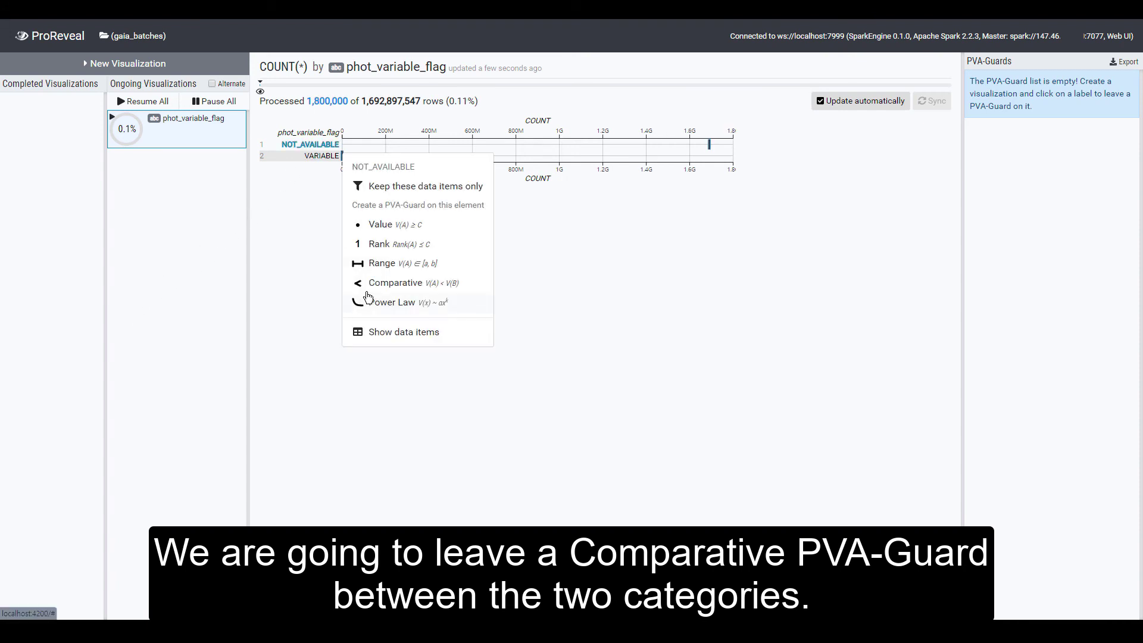
pyautogui.click(370, 283)
pyautogui.rightClick(324, 160)
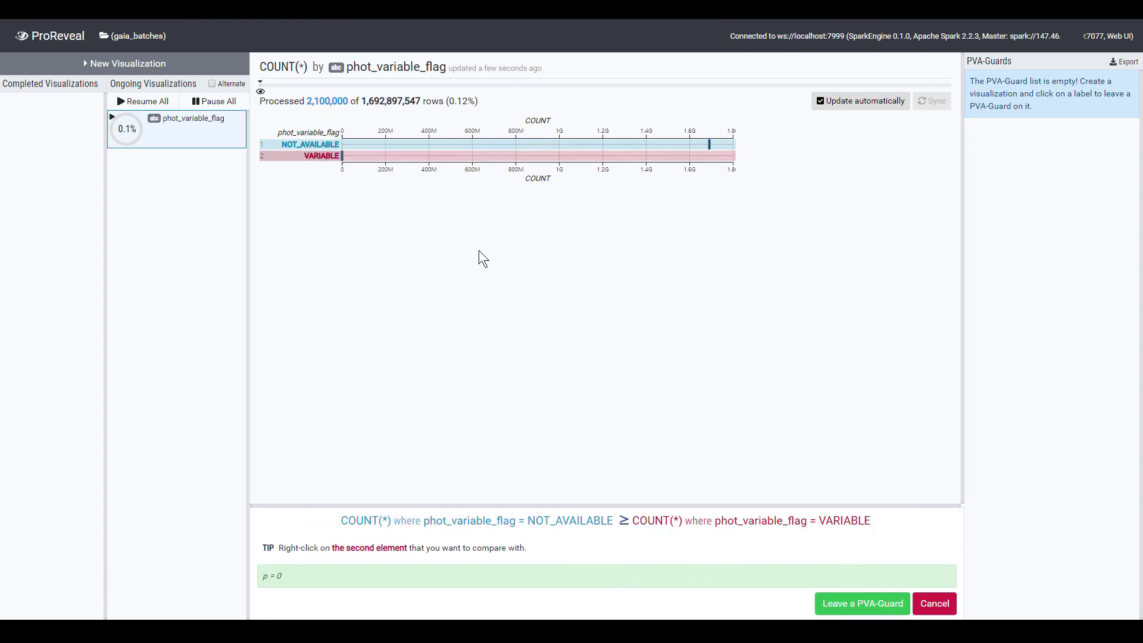
pyautogui.click(844, 605)
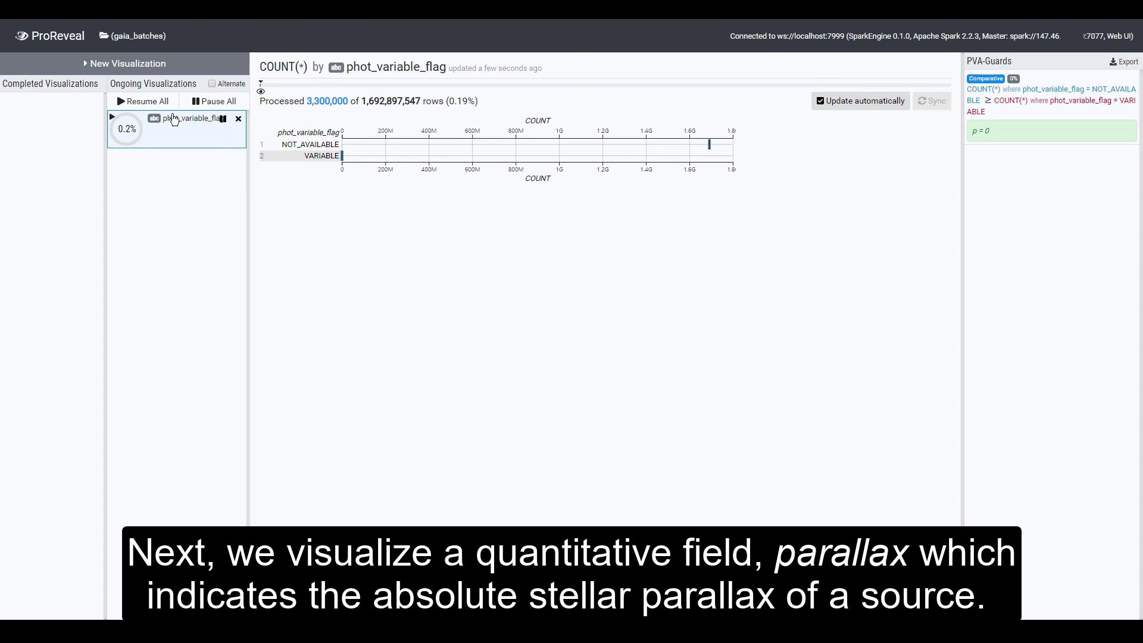
# Create a visualization that counts the rows by parallax and leave a Normal PVA-Guard on its distribution.
pyautogui.click(156, 67)
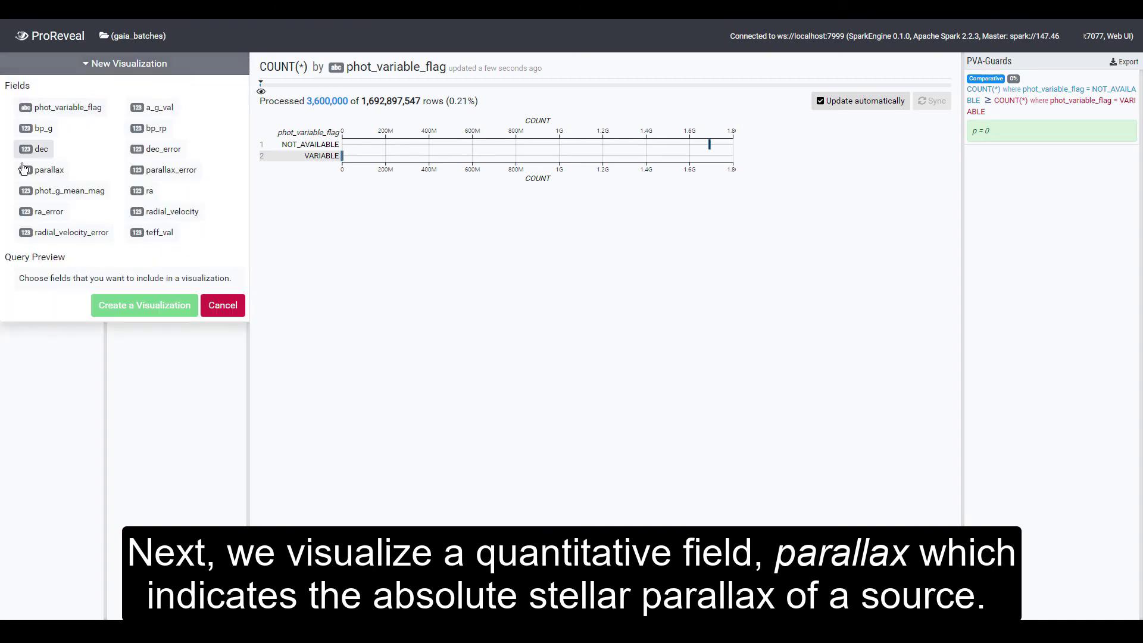
pyautogui.click(42, 170)
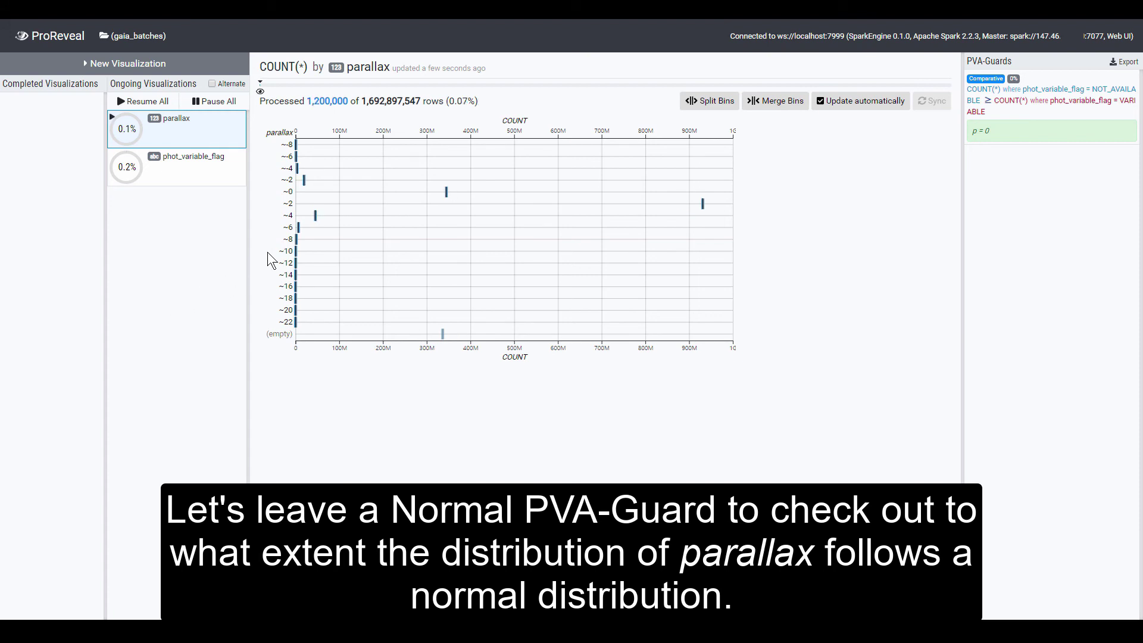
pyautogui.click(288, 240)
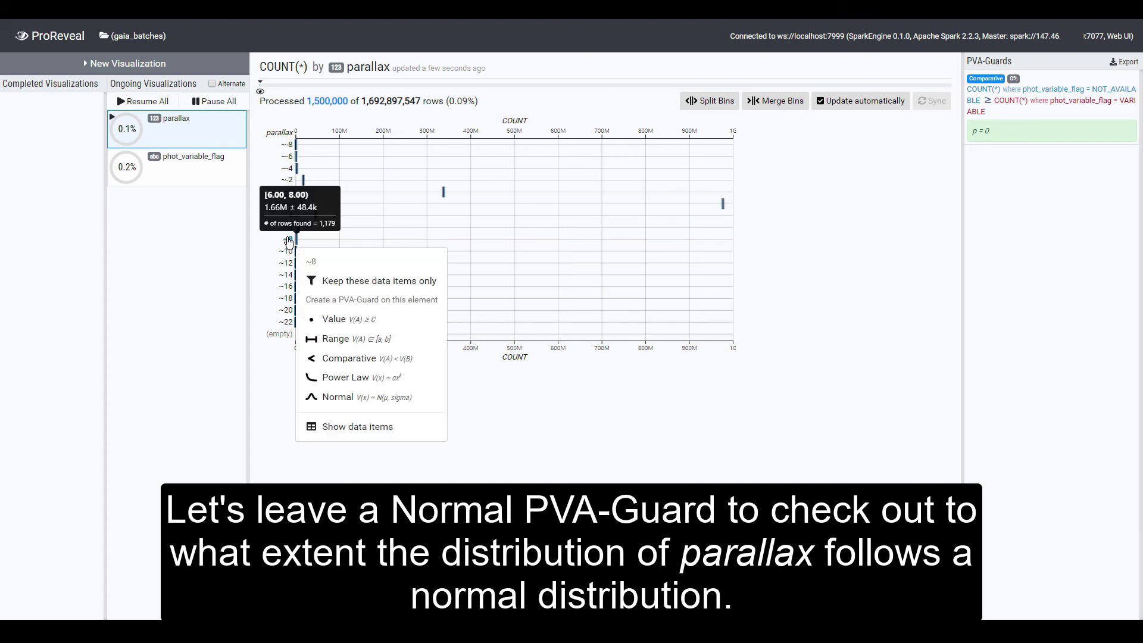
pyautogui.click(359, 396)
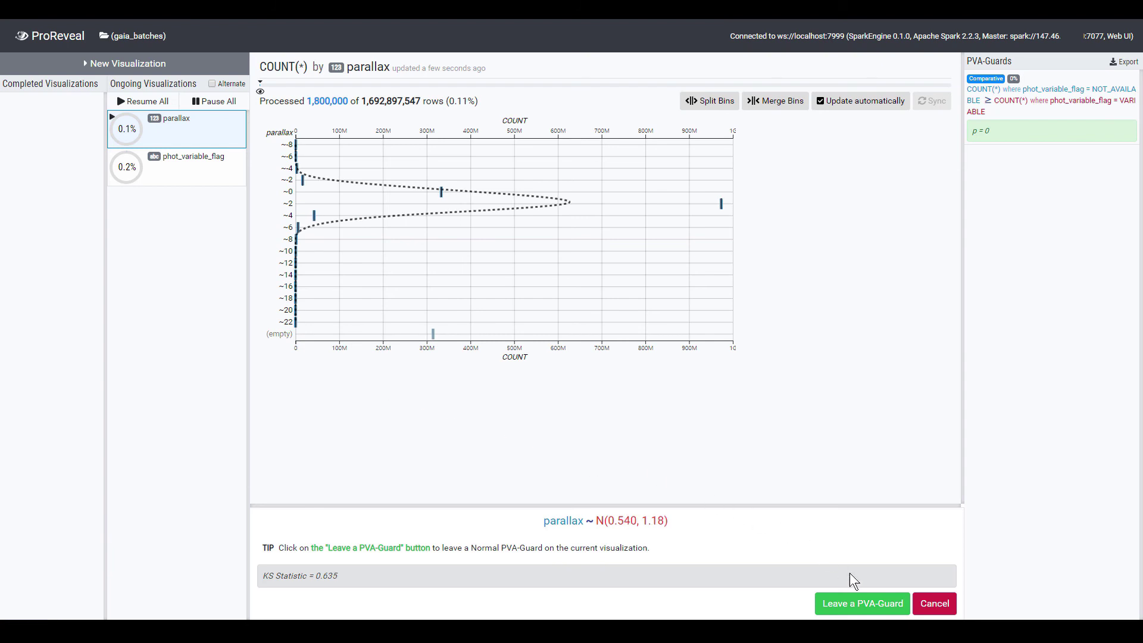
pyautogui.click(875, 604)
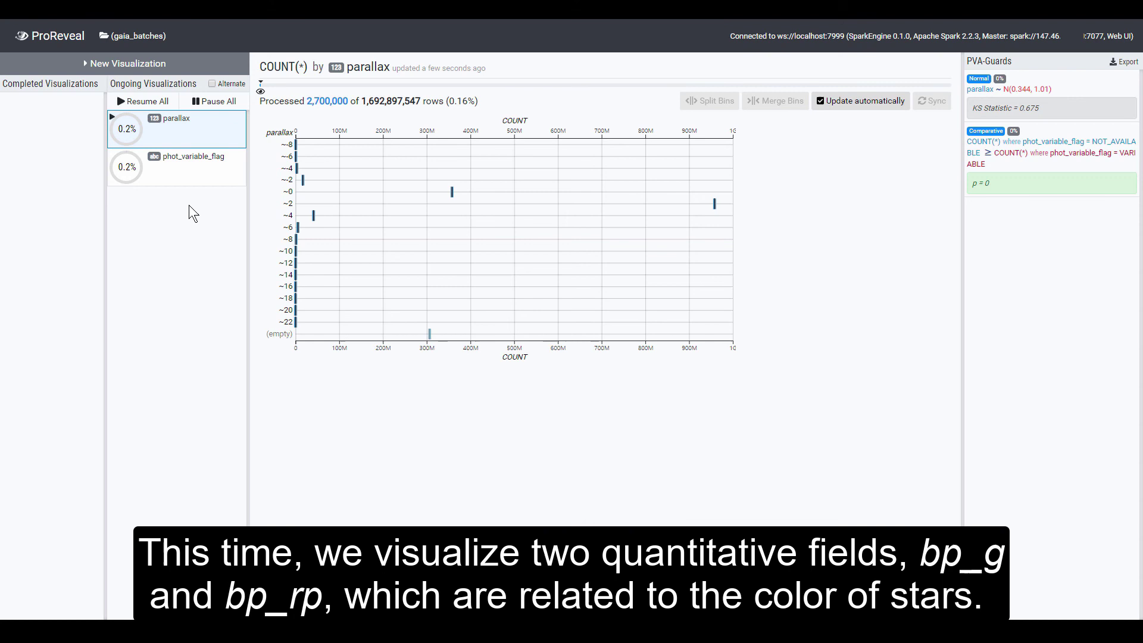
# Create a visualization that counts the rows by bp_g and bp_rp.
pyautogui.click(134, 65)
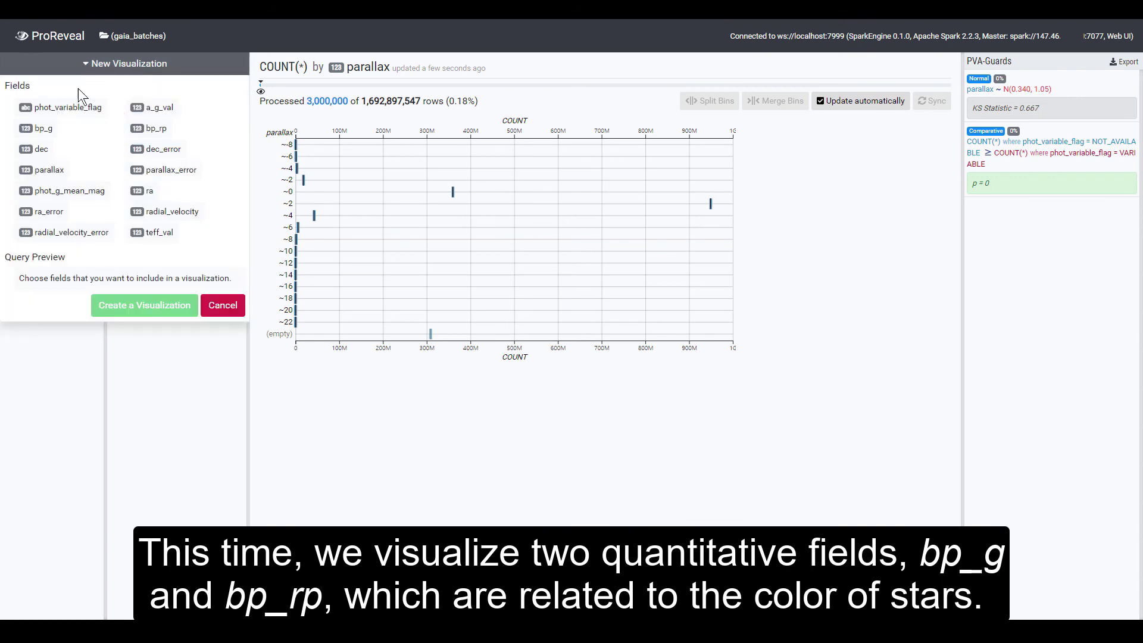
pyautogui.click(37, 128)
pyautogui.click(152, 128)
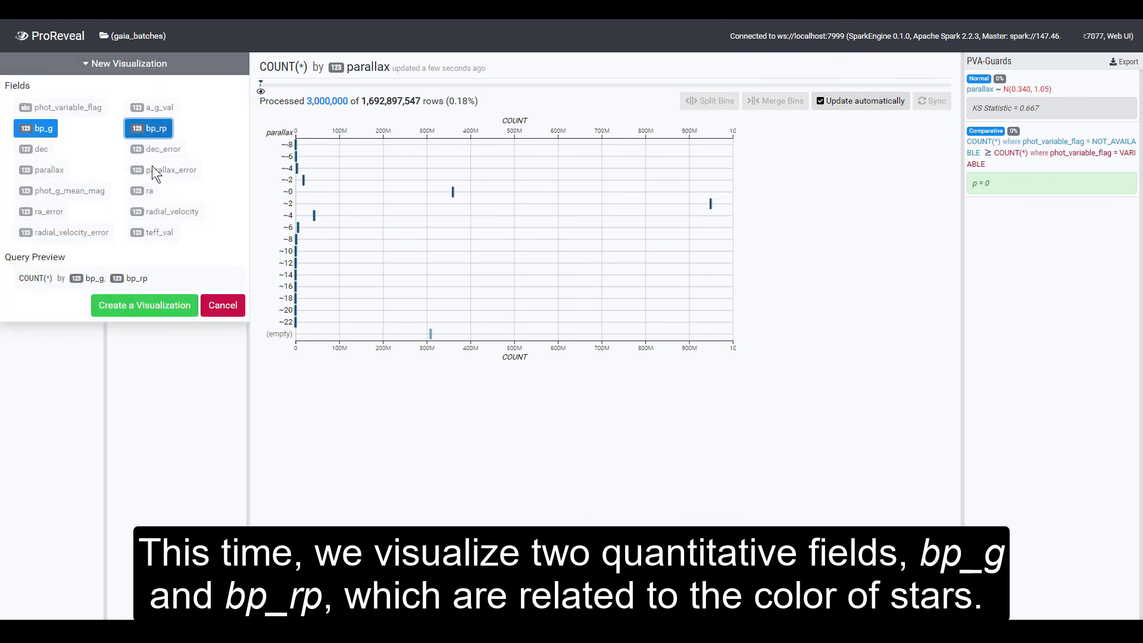
pyautogui.click(163, 306)
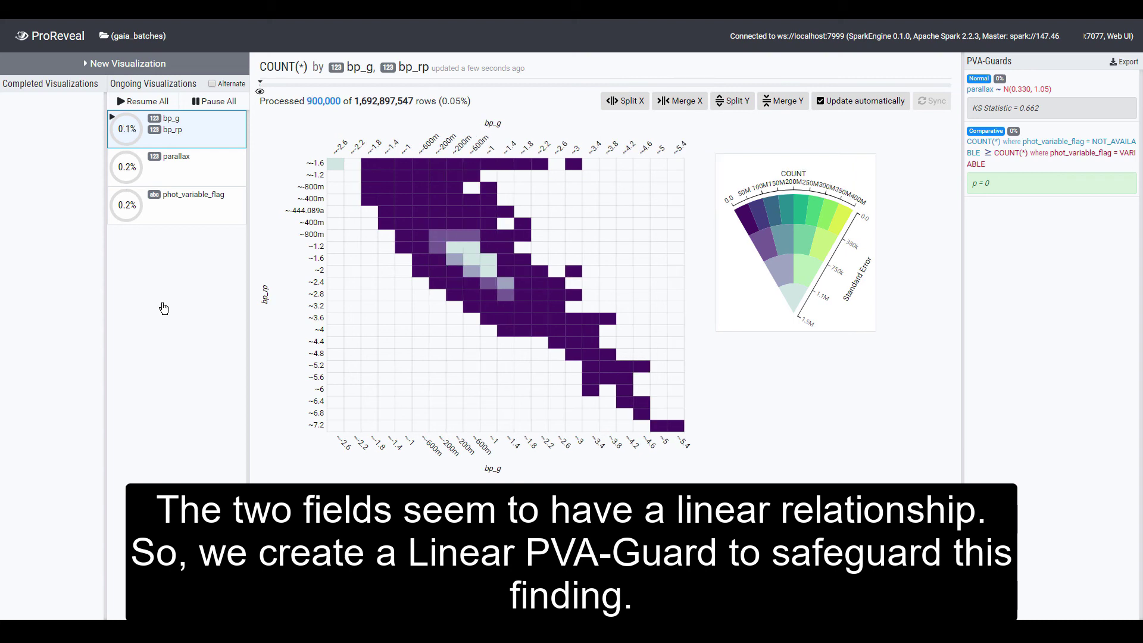
# Leave a Linear PVA-Guard on the relationship between bp_g and bp_rp.
pyautogui.click(471, 260)
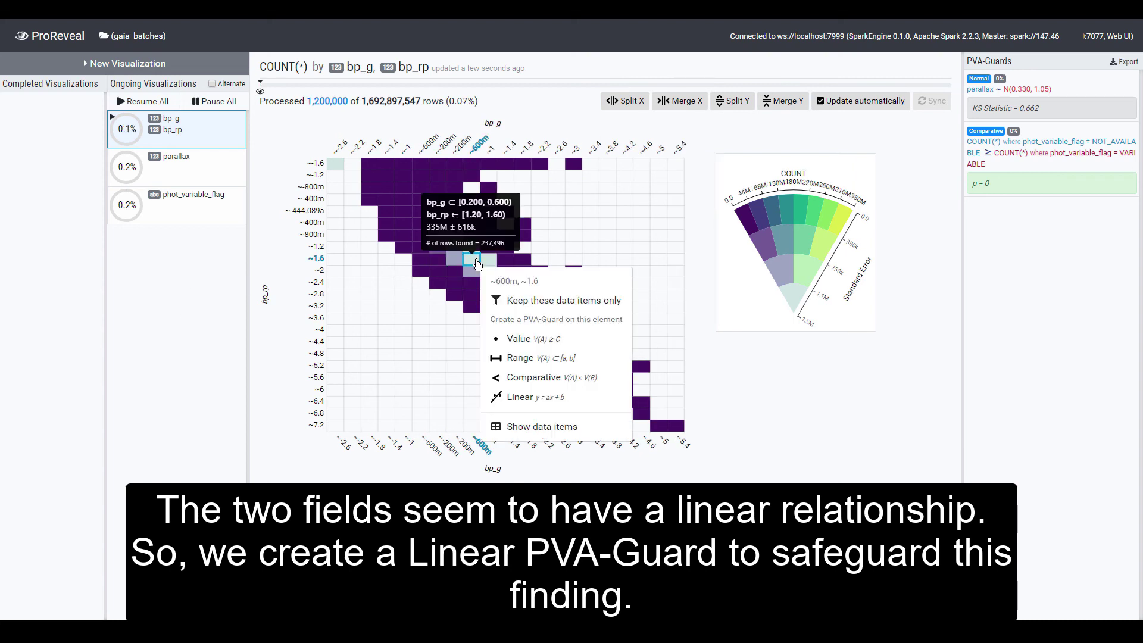
pyautogui.click(540, 398)
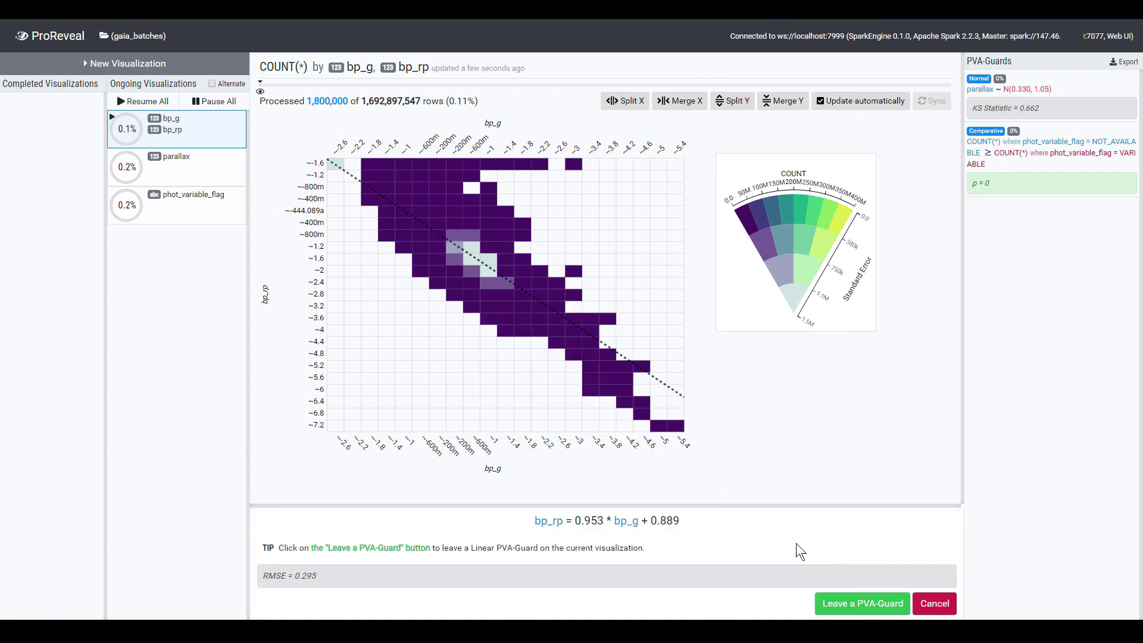
pyautogui.click(848, 605)
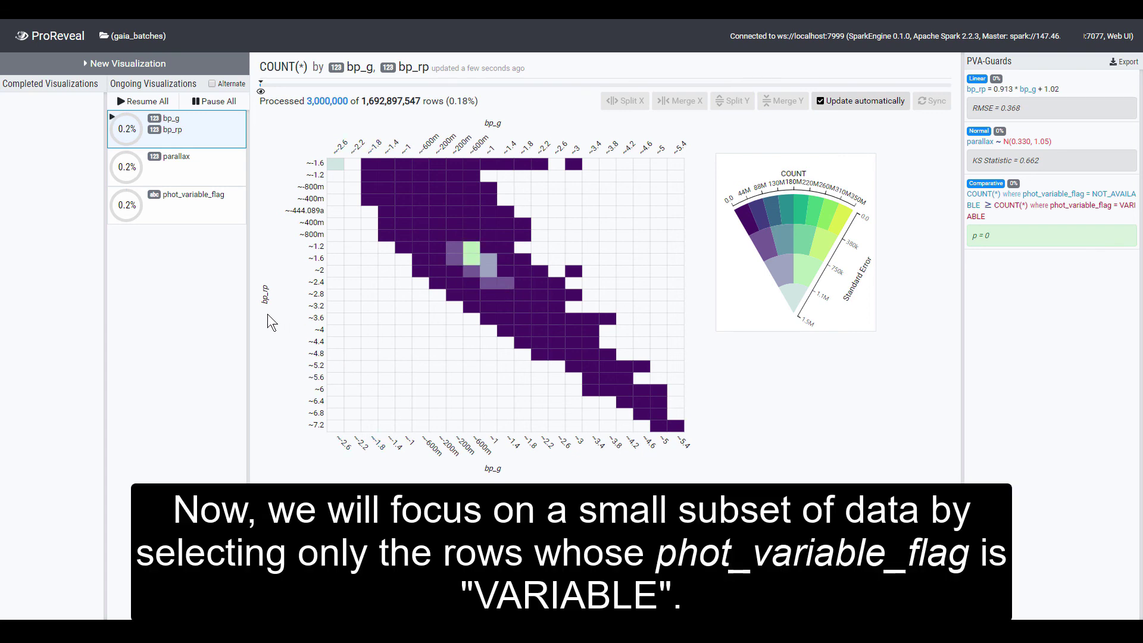
# From the phot_variable_flag visualization, keep only the VARIABLE rows and create a visualization that counts them by ra.
pyautogui.click(172, 210)
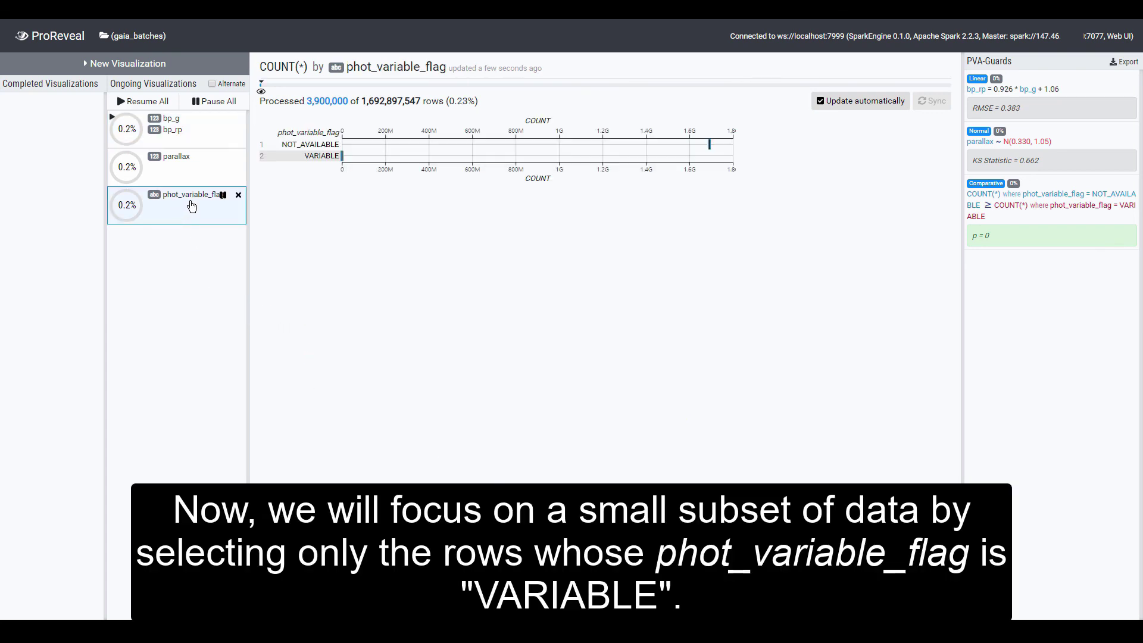
pyautogui.click(311, 156)
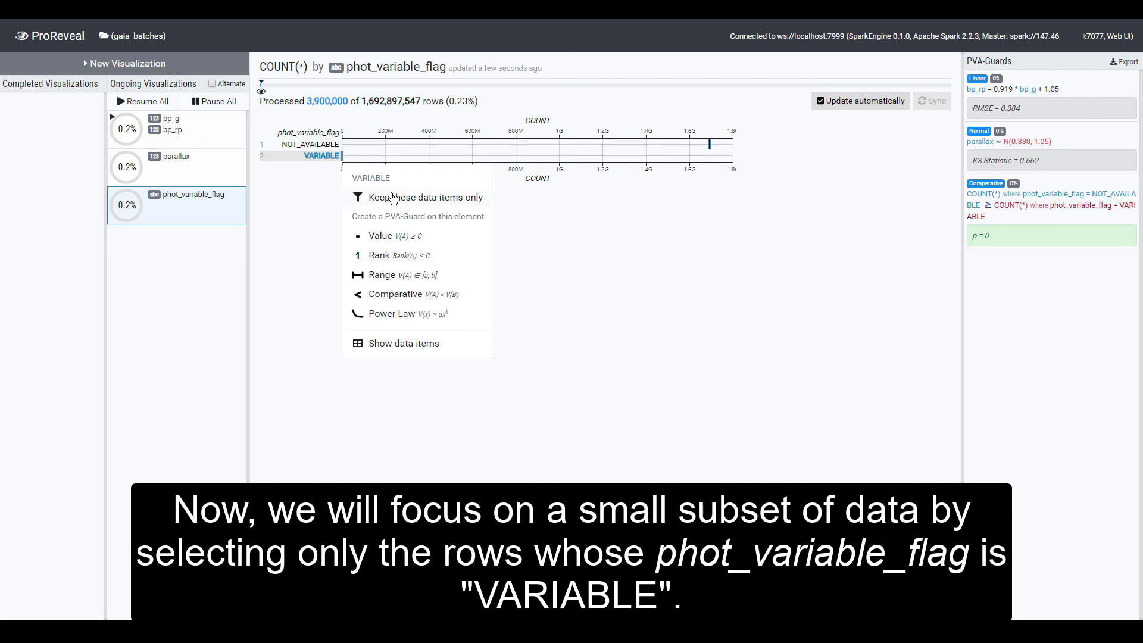
pyautogui.click(390, 194)
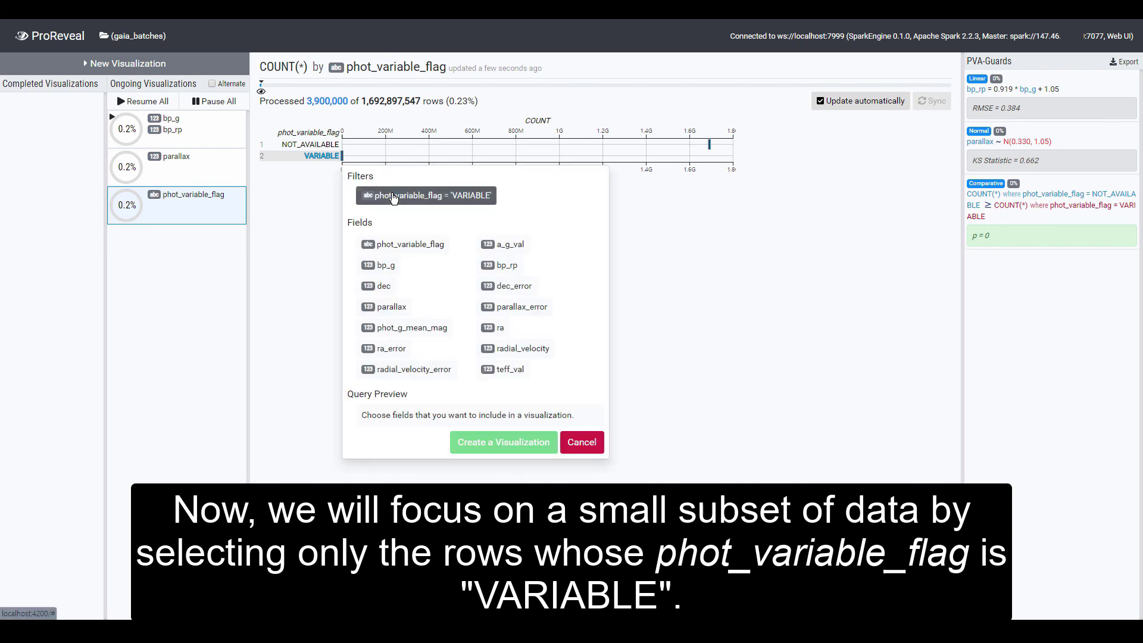
pyautogui.click(500, 331)
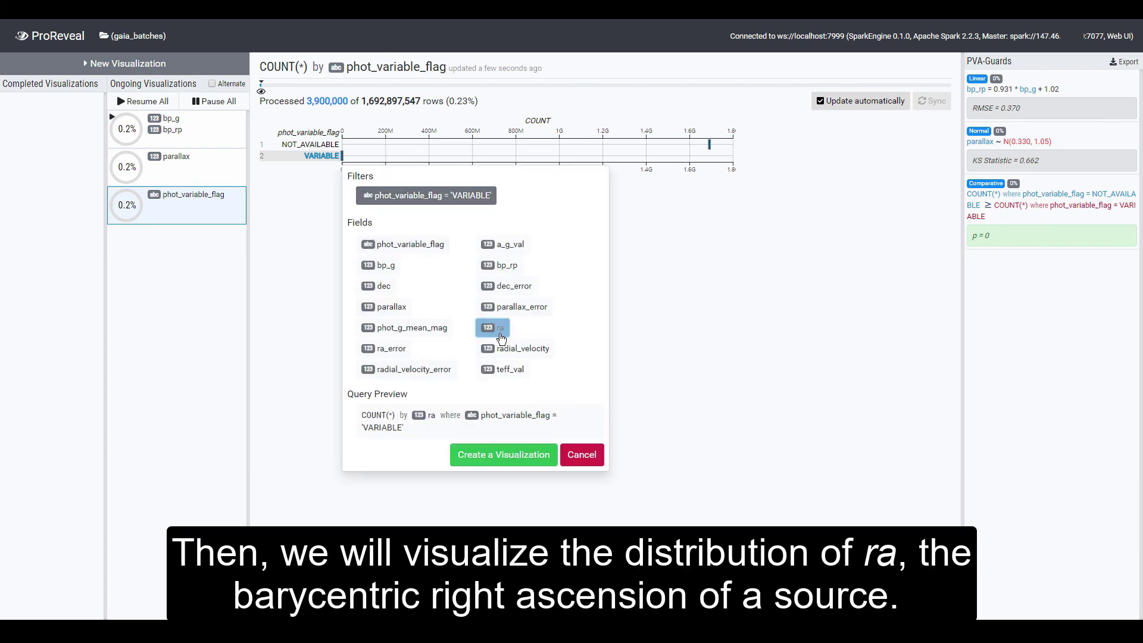
pyautogui.click(507, 456)
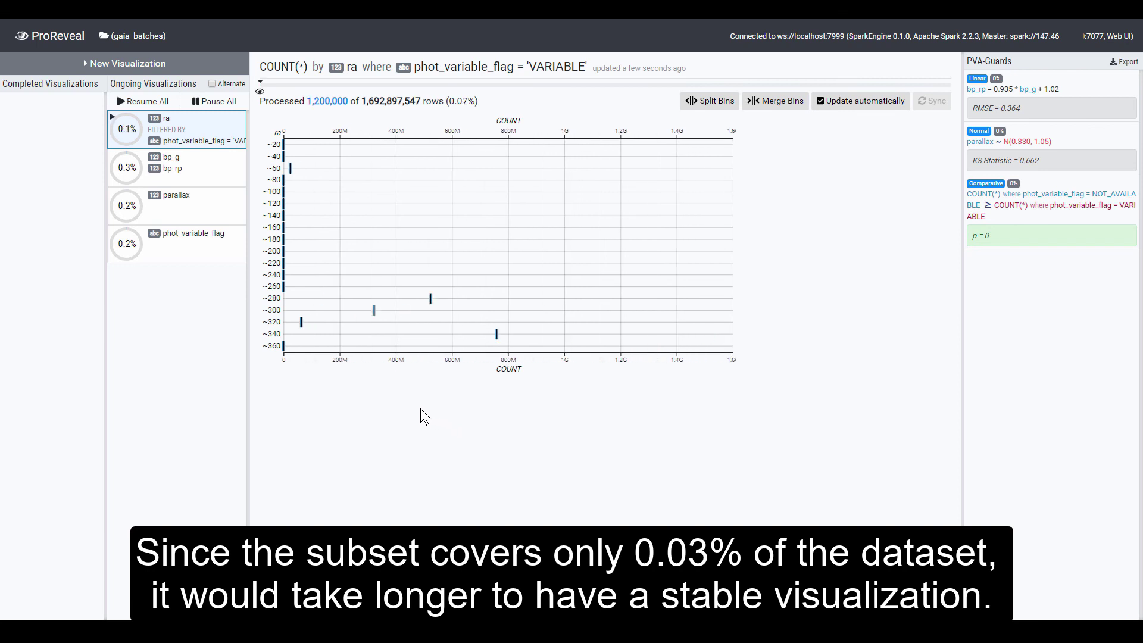
# Leave a Value PVA-Guard on the ra bin [260, 280) stating that its count is ≤ 371M.
pyautogui.click(276, 299)
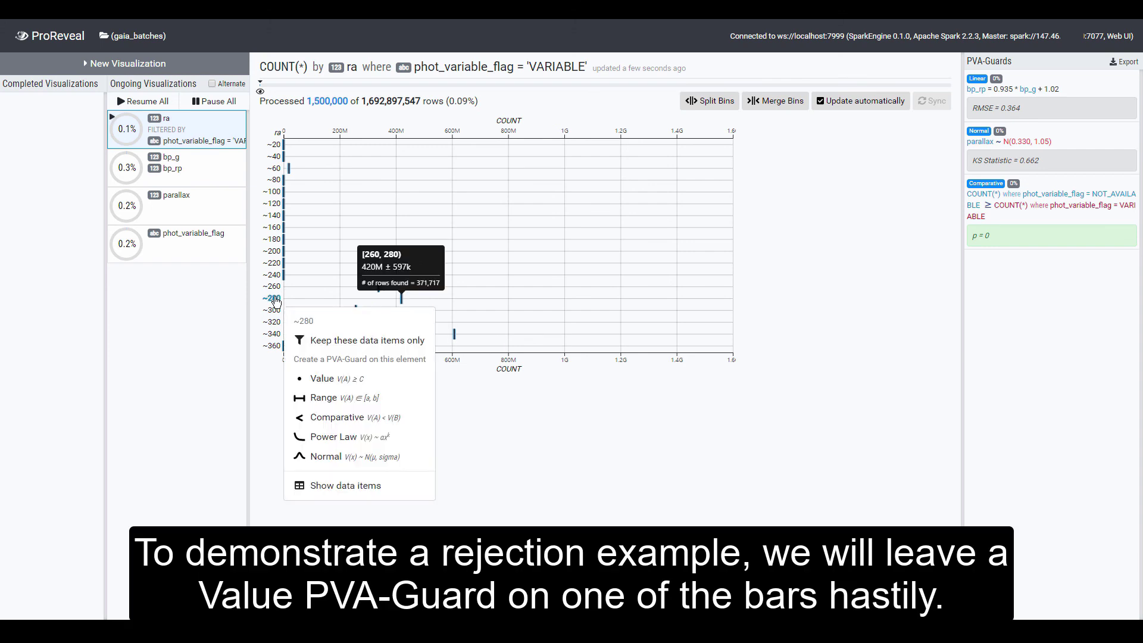
pyautogui.click(354, 378)
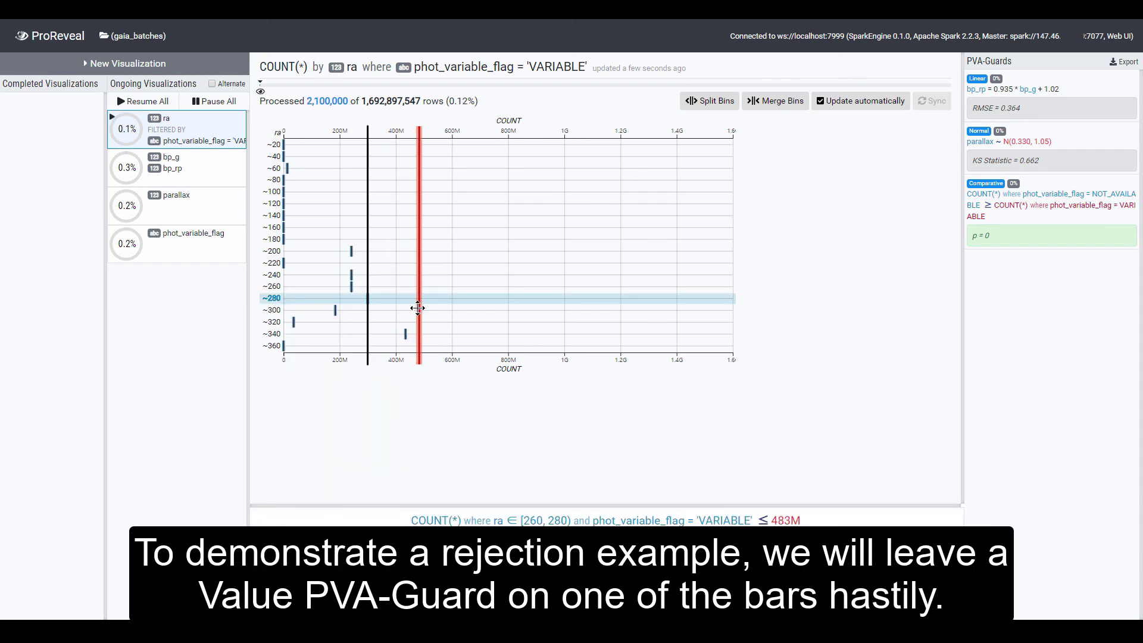
pyautogui.click(387, 304)
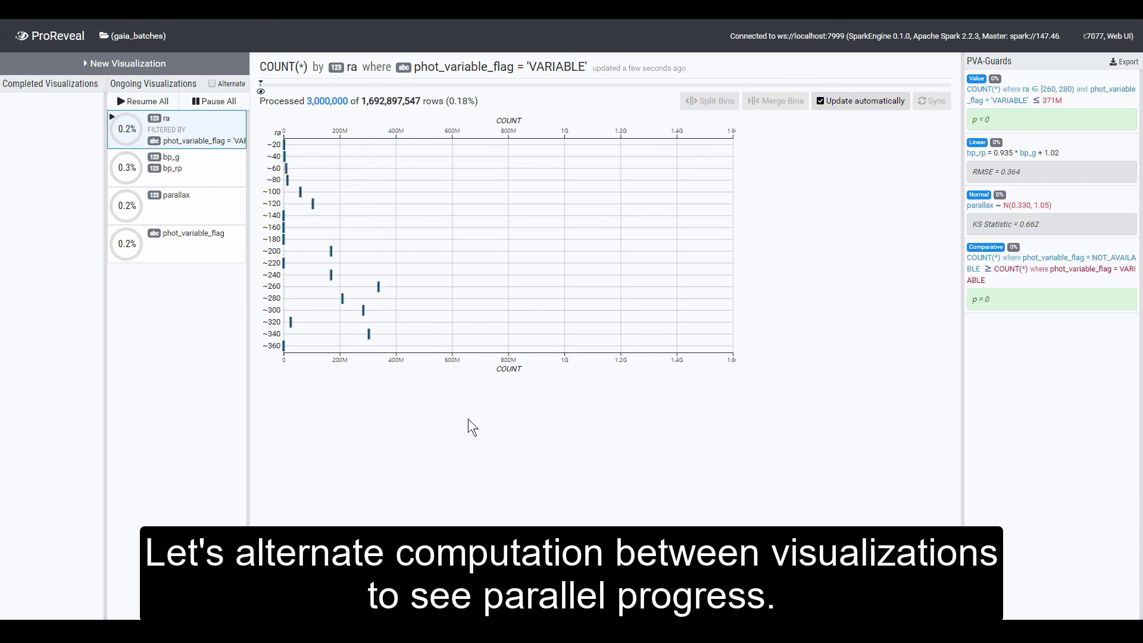
# Alternate the computation between the ongoing visualizations, and pause them all once they have stabilized.
pyautogui.click(233, 83)
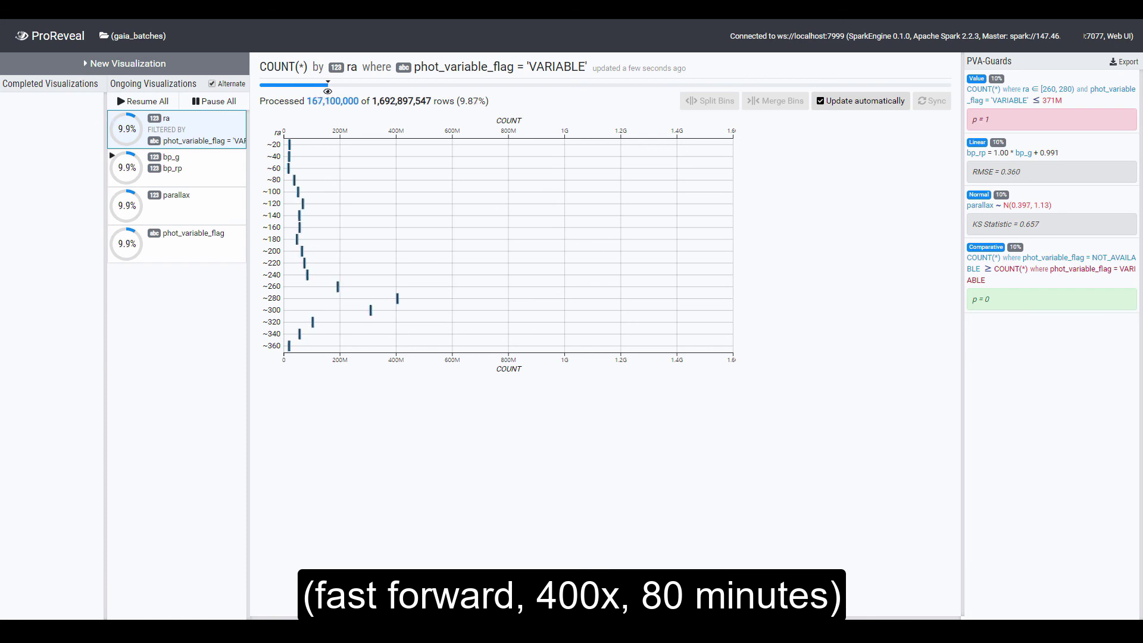
pyautogui.click(201, 106)
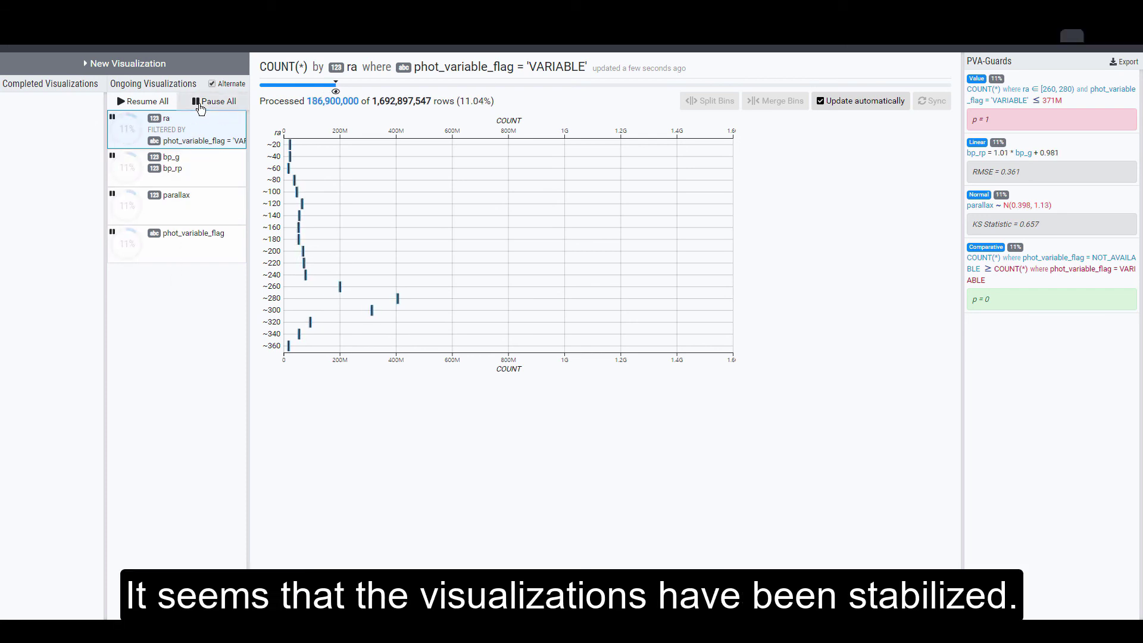
# Review the paused visualizations of bp_g with bp_rp, parallax, phot_variable_flag and the filtered ra in turn.
pyautogui.click(194, 173)
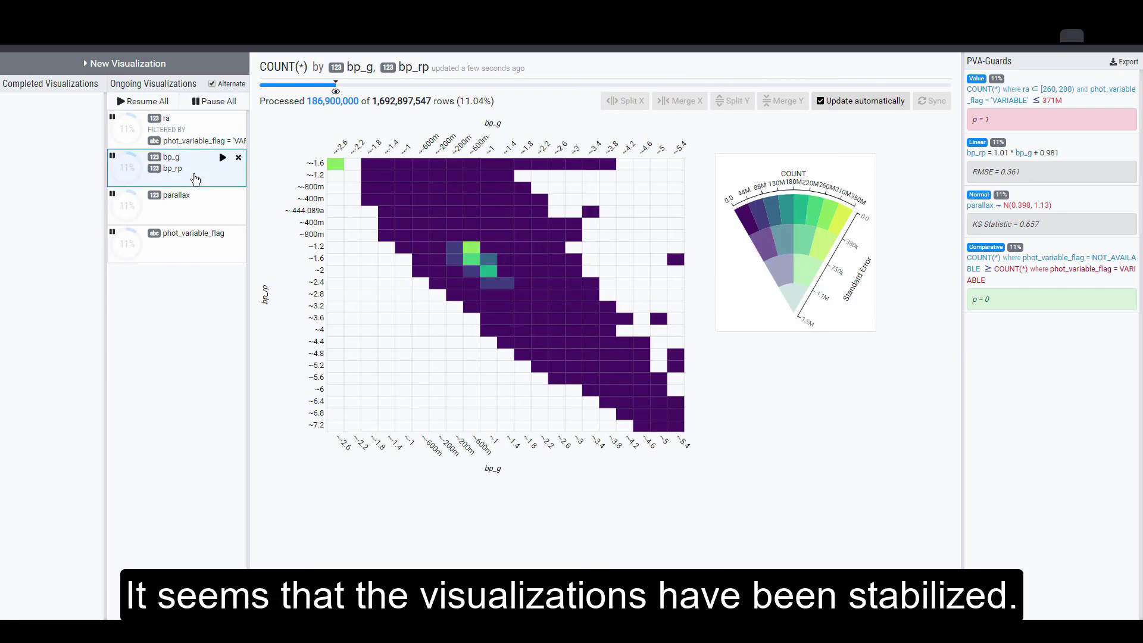
pyautogui.click(194, 215)
pyautogui.click(196, 261)
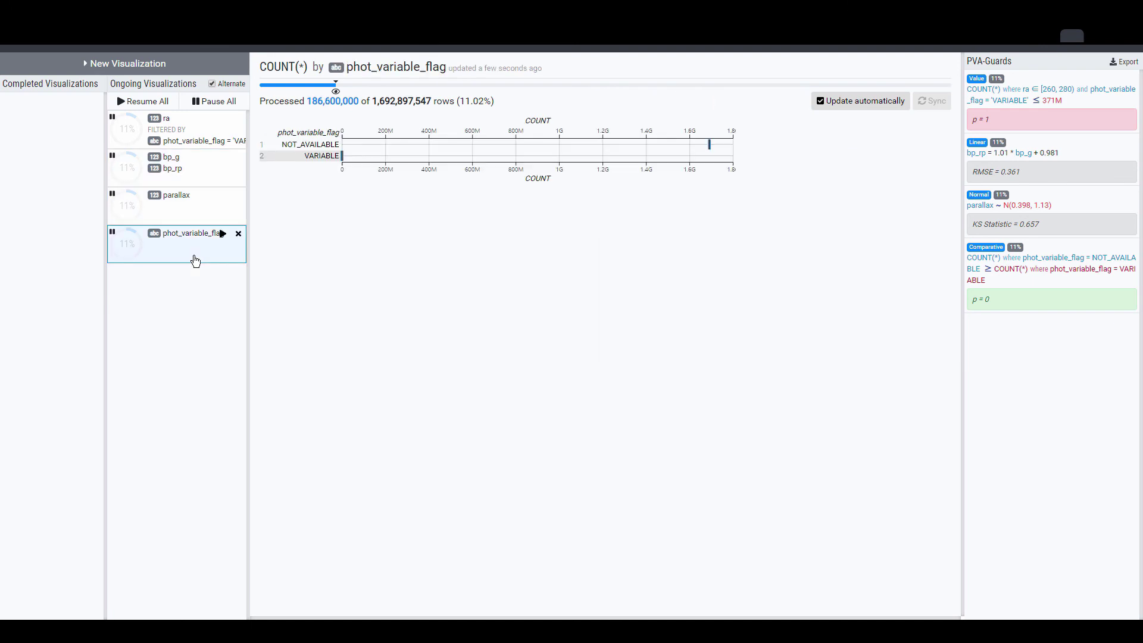
pyautogui.click(183, 141)
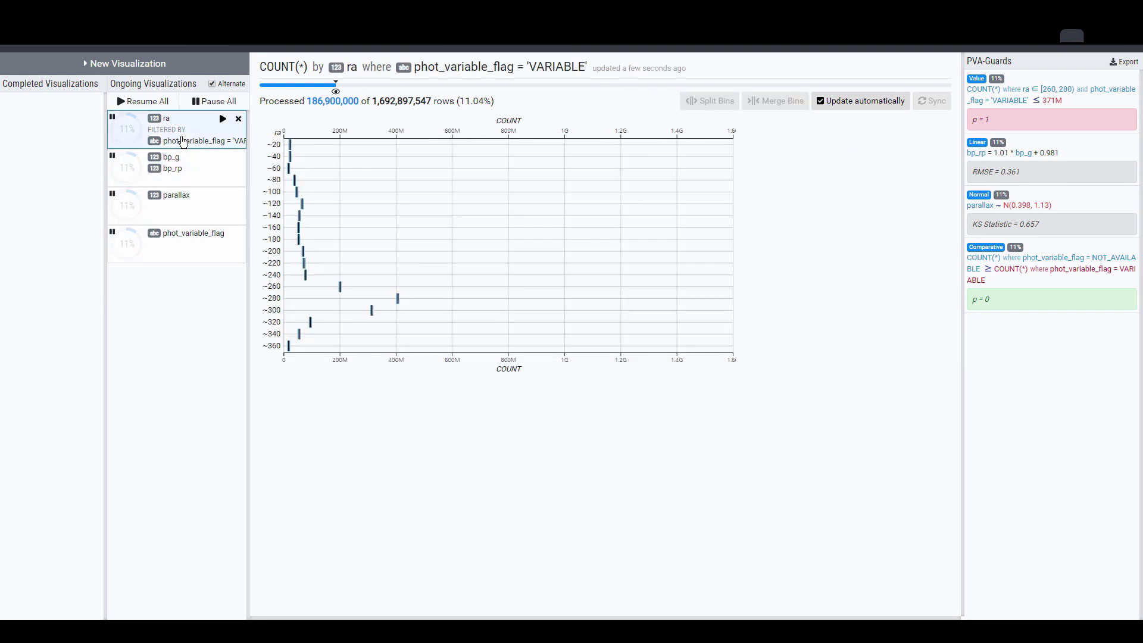